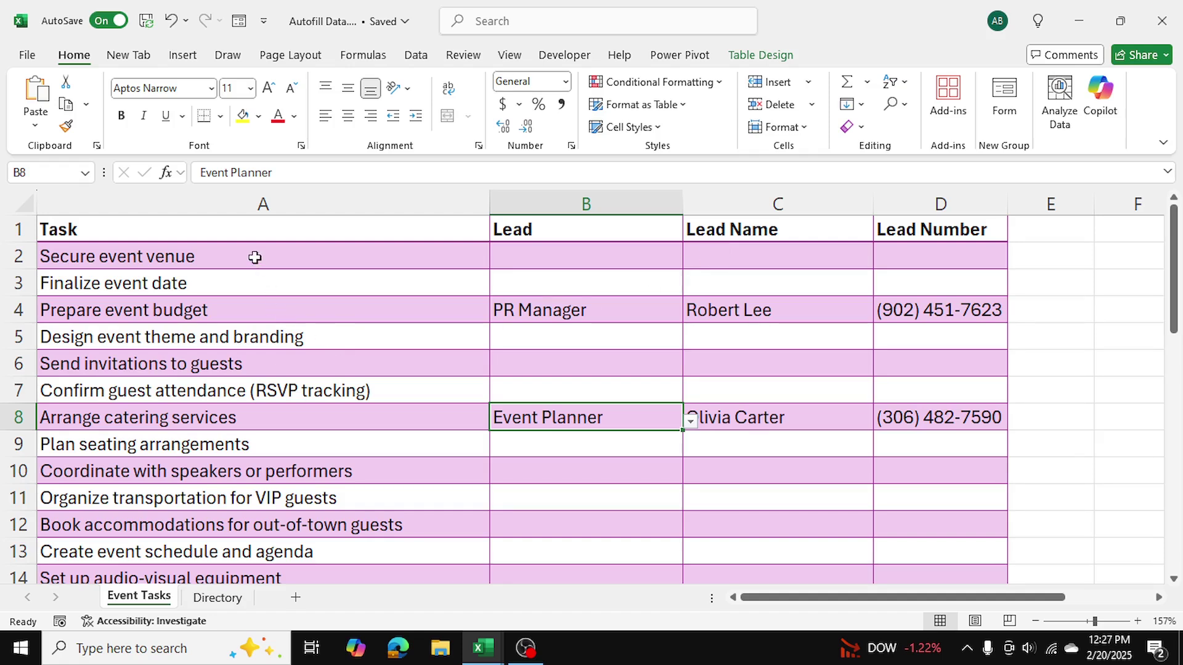
Review the Task column and the Lead role dropdowns in B2 and B5 without choosing a role
left_click_drag(255, 254, 253, 471)
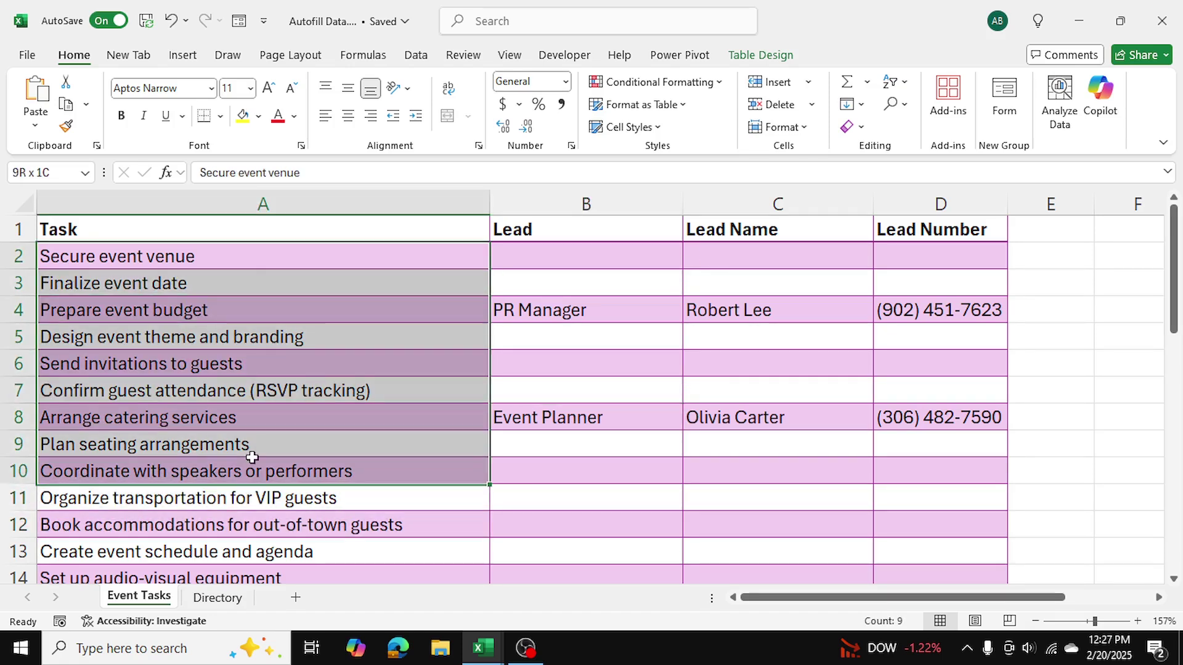
left_click_drag(259, 227, 238, 497)
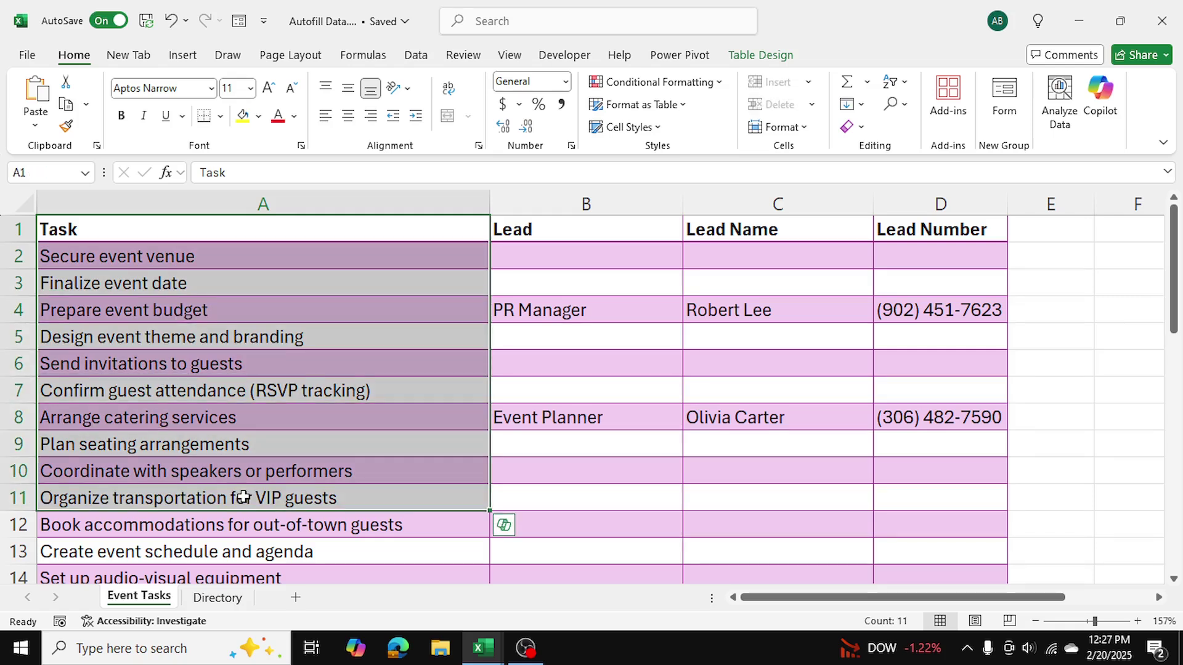
left_click(665, 342)
left_click(564, 258)
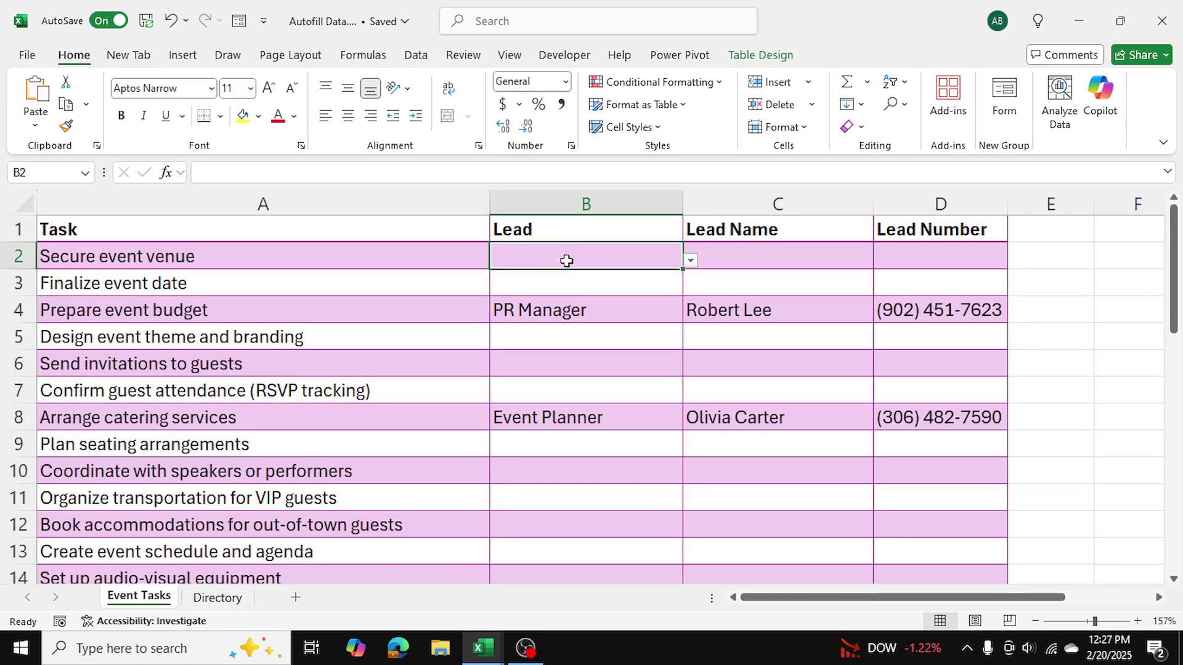
left_click(691, 261)
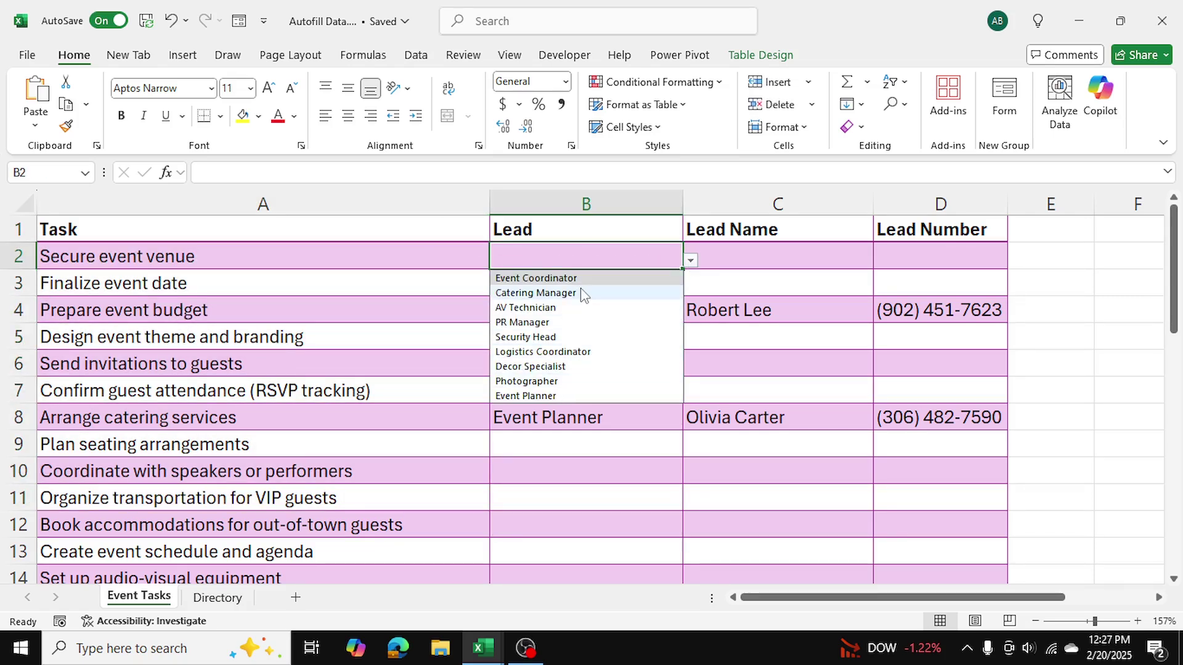
left_click(716, 328)
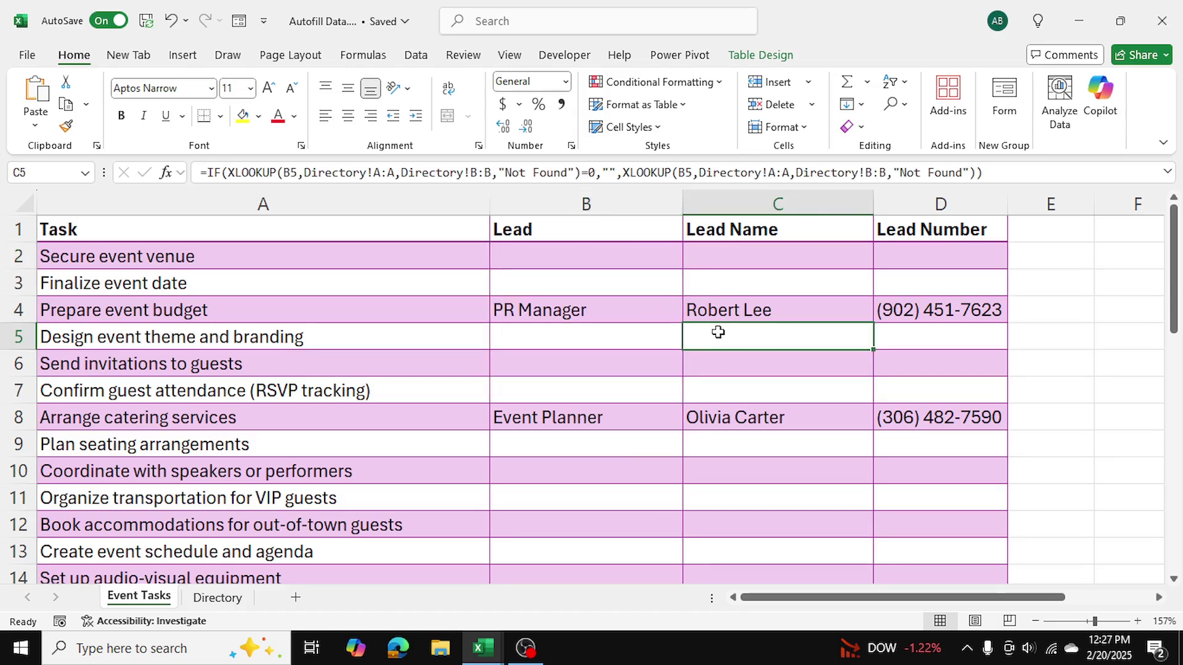
left_click(588, 338)
left_click(690, 340)
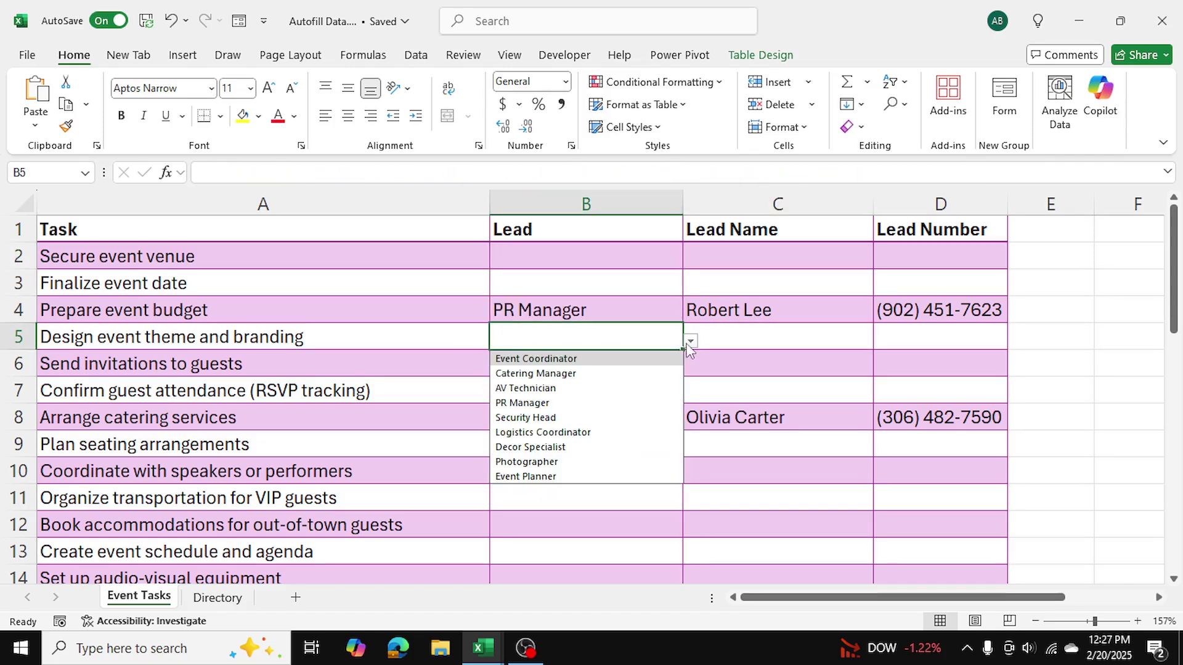
left_click(693, 363)
Show the Directory sheet and select its Position, Name and phone number columns
left_click(219, 597)
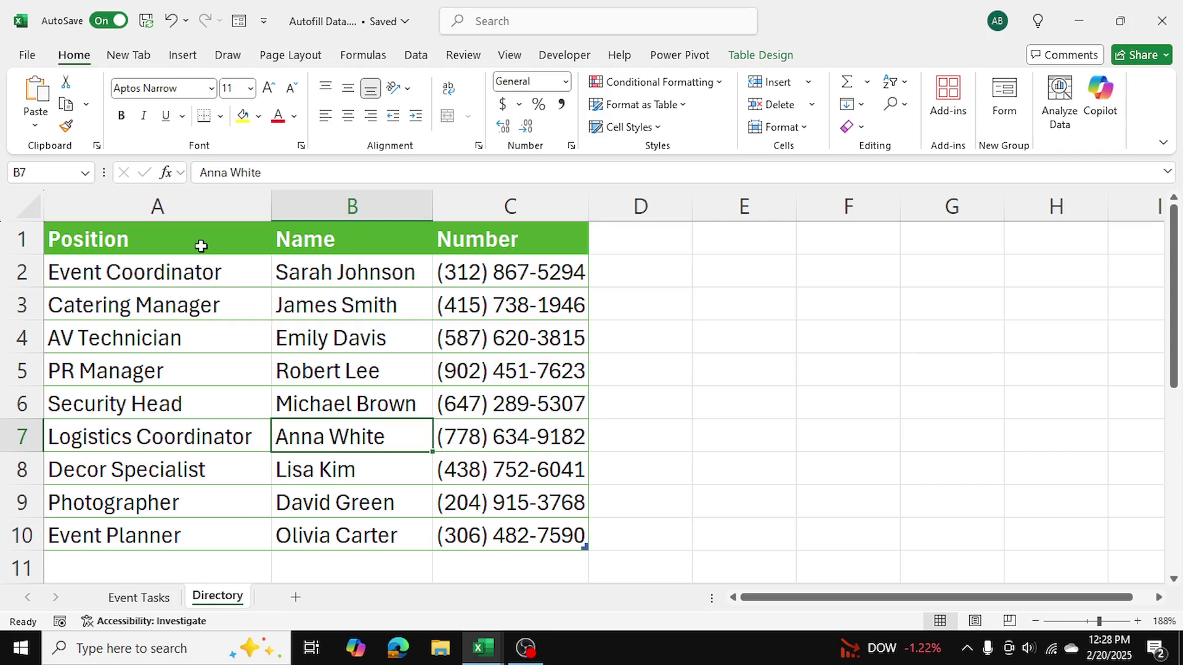
left_click_drag(186, 271, 197, 535)
left_click_drag(367, 271, 361, 502)
left_click_drag(490, 272, 457, 501)
Set row 5's Lead to Event Coordinator after locating that position on the Directory sheet
left_click(138, 597)
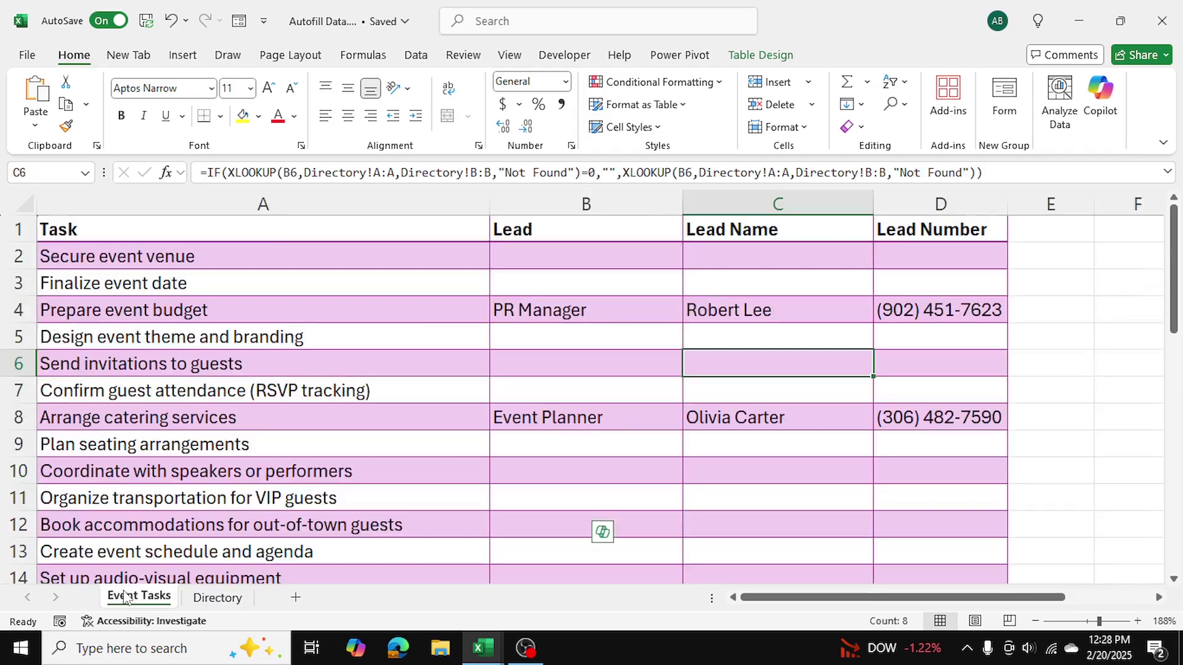
left_click(636, 335)
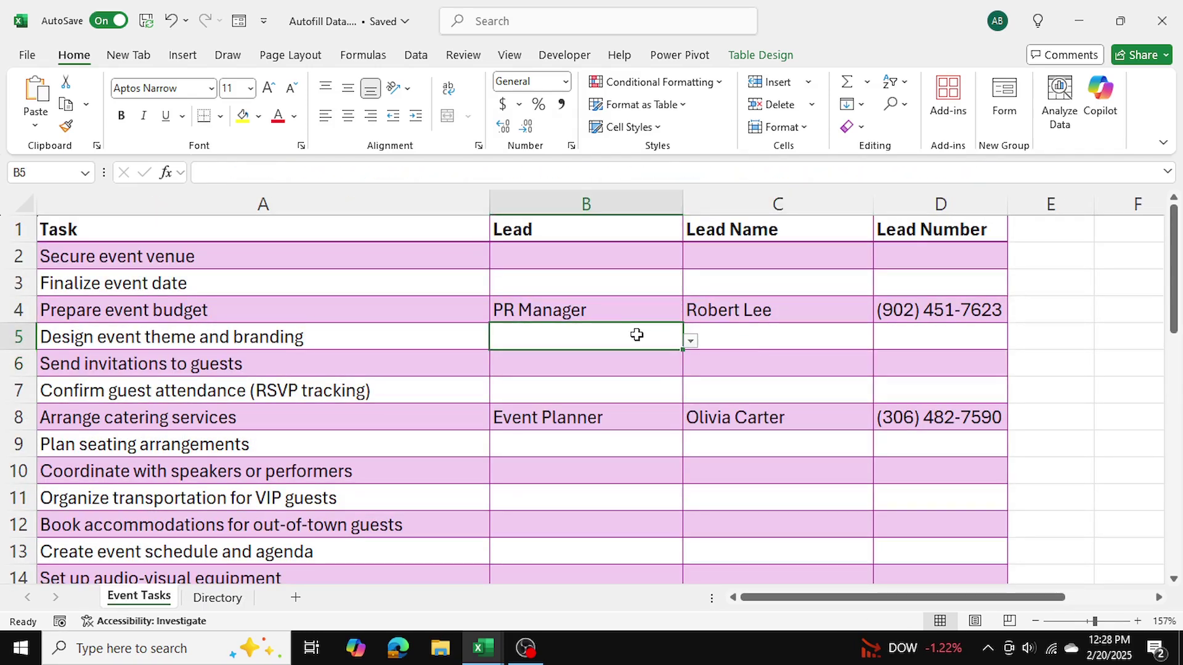
left_click(218, 597)
left_click(146, 276)
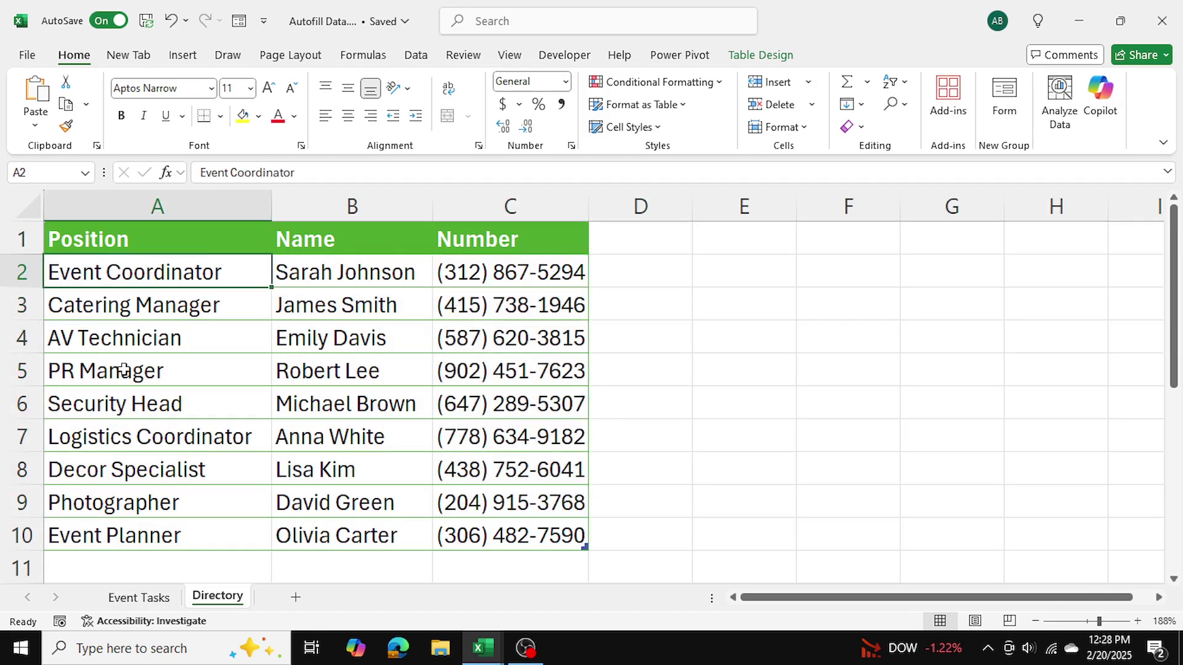
left_click(139, 597)
left_click(689, 342)
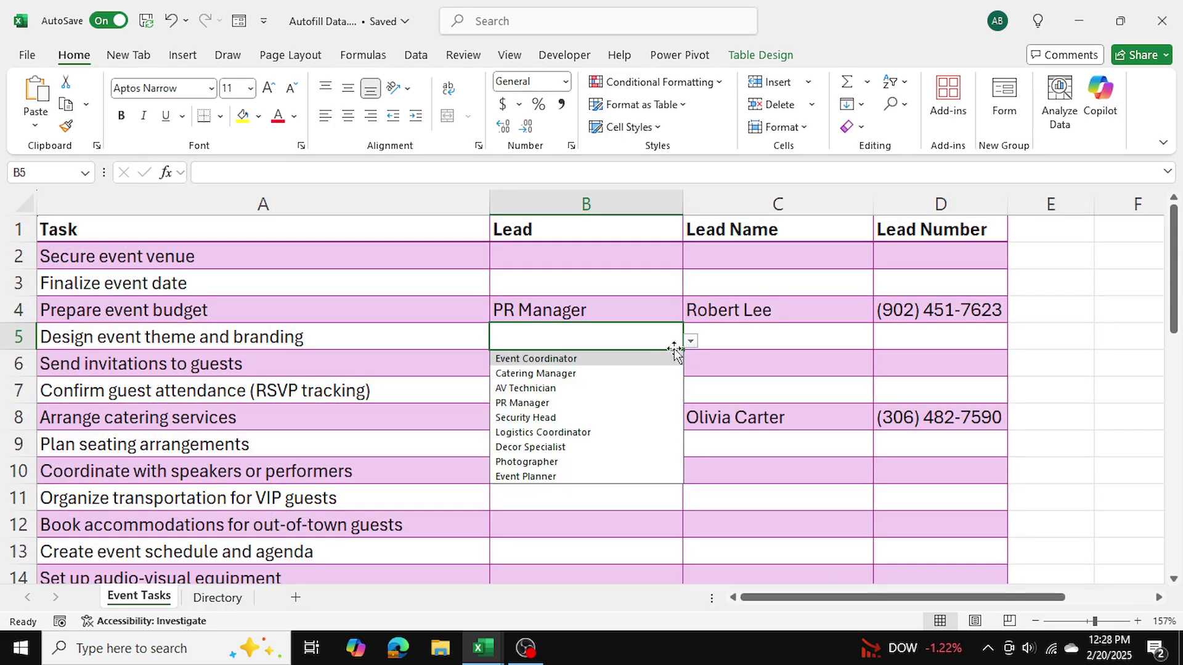
left_click(641, 356)
Compare C5:D5 with the Event Coordinator's name and number on the Directory sheet
left_click(765, 383)
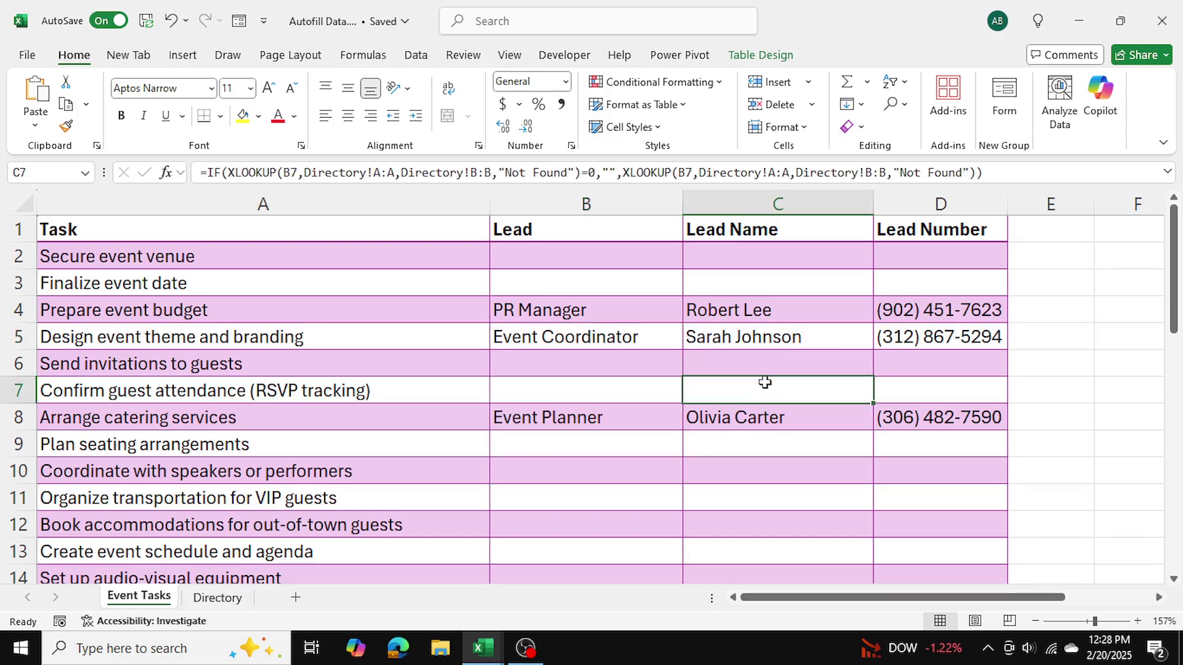
left_click(748, 341)
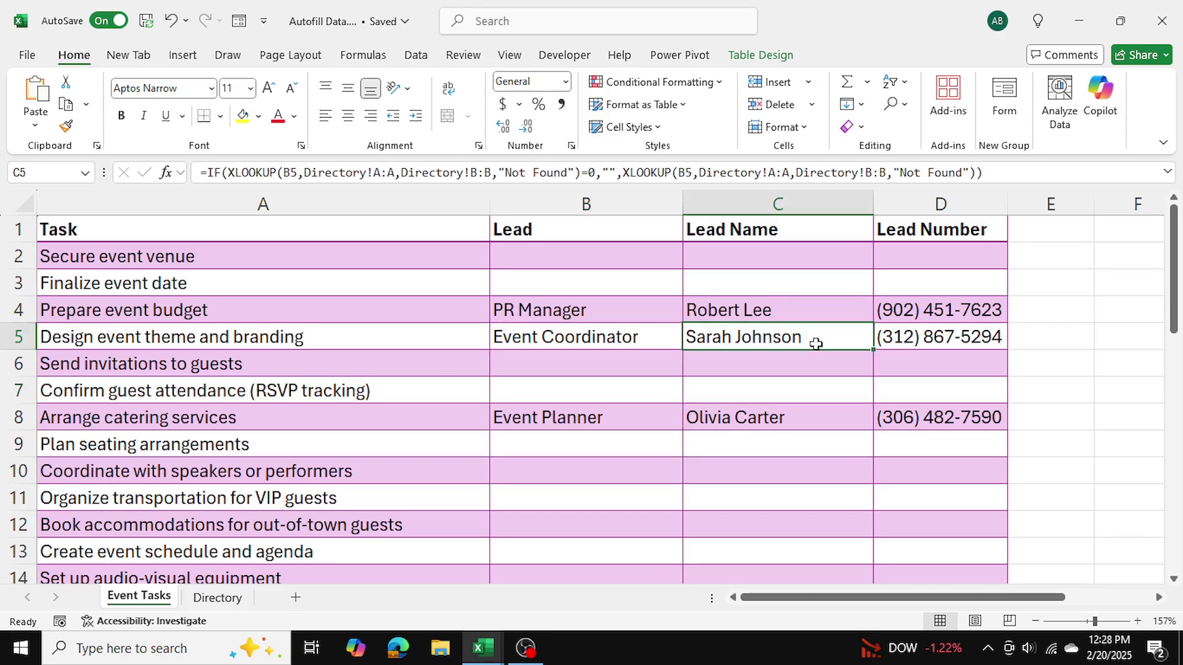
key("shift+Right")
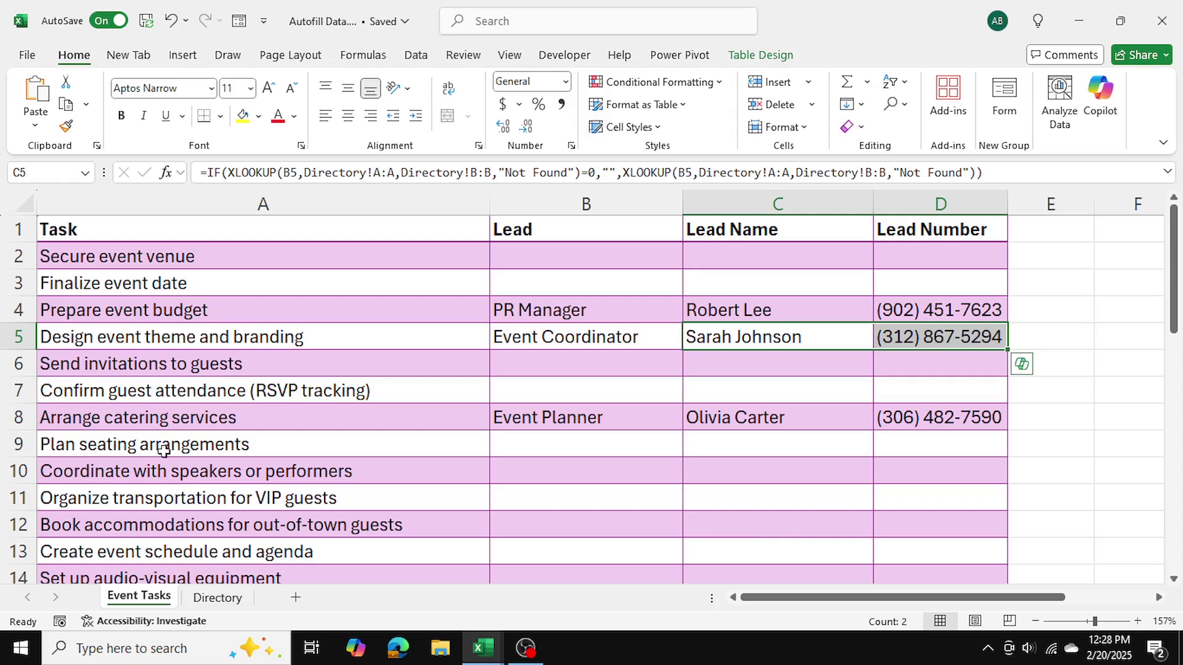
left_click(213, 597)
left_click_drag(312, 272, 527, 286)
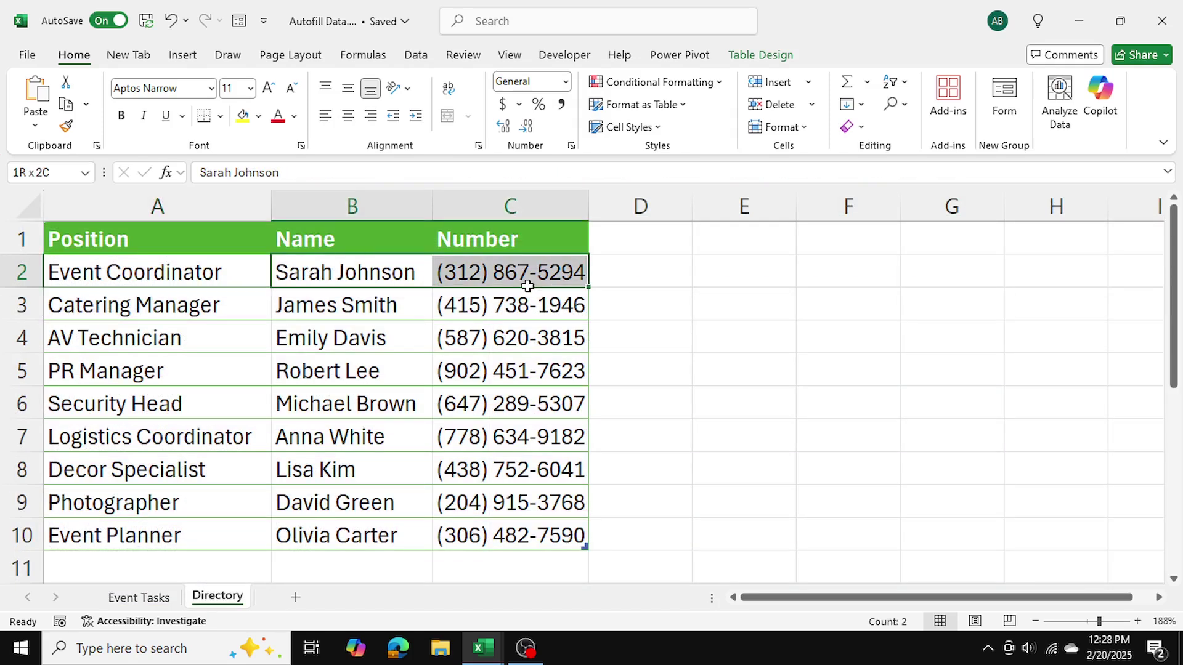
left_click(139, 598)
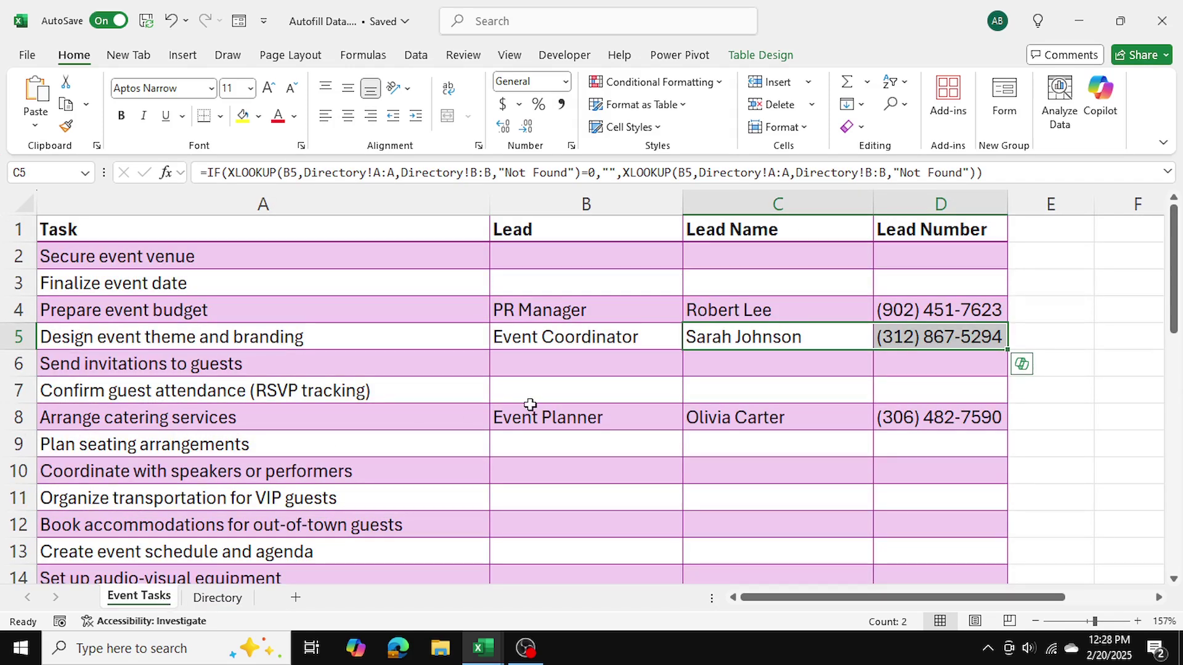
left_click(536, 373)
key("Right")
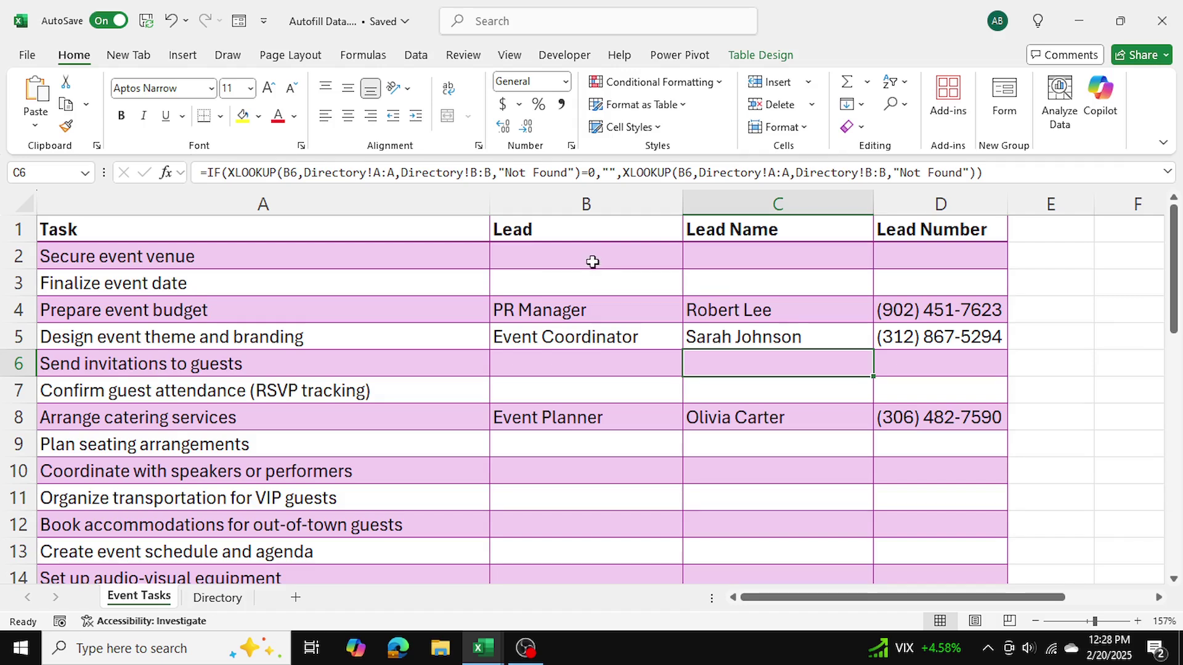
left_click(593, 261)
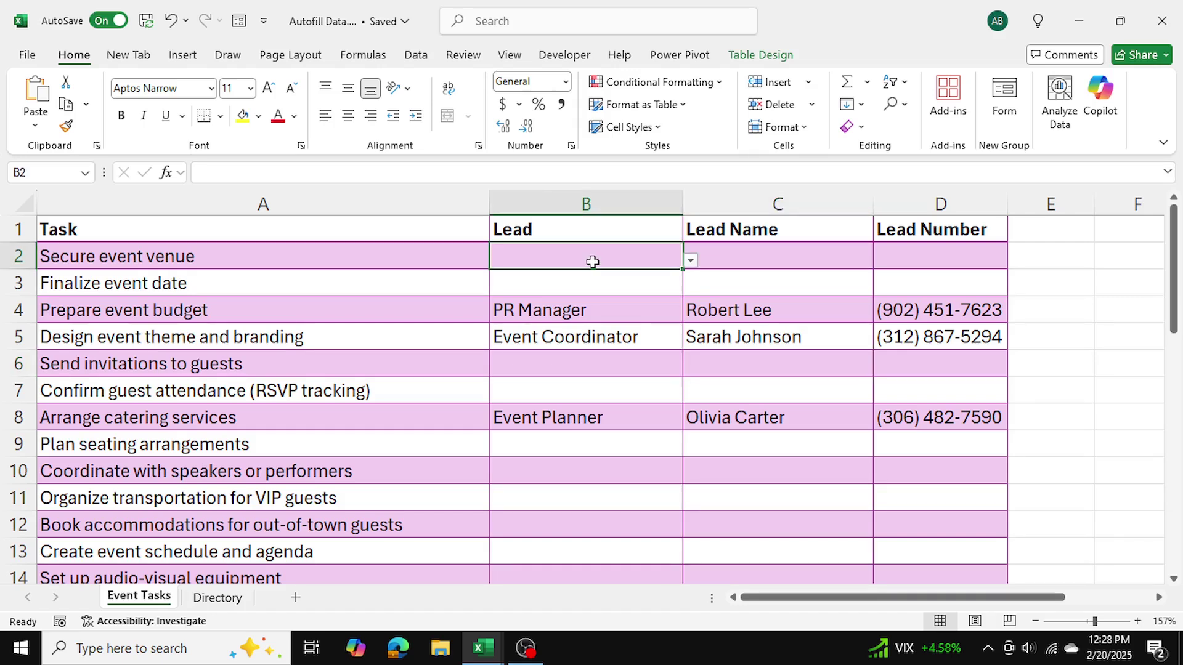
left_click(562, 475)
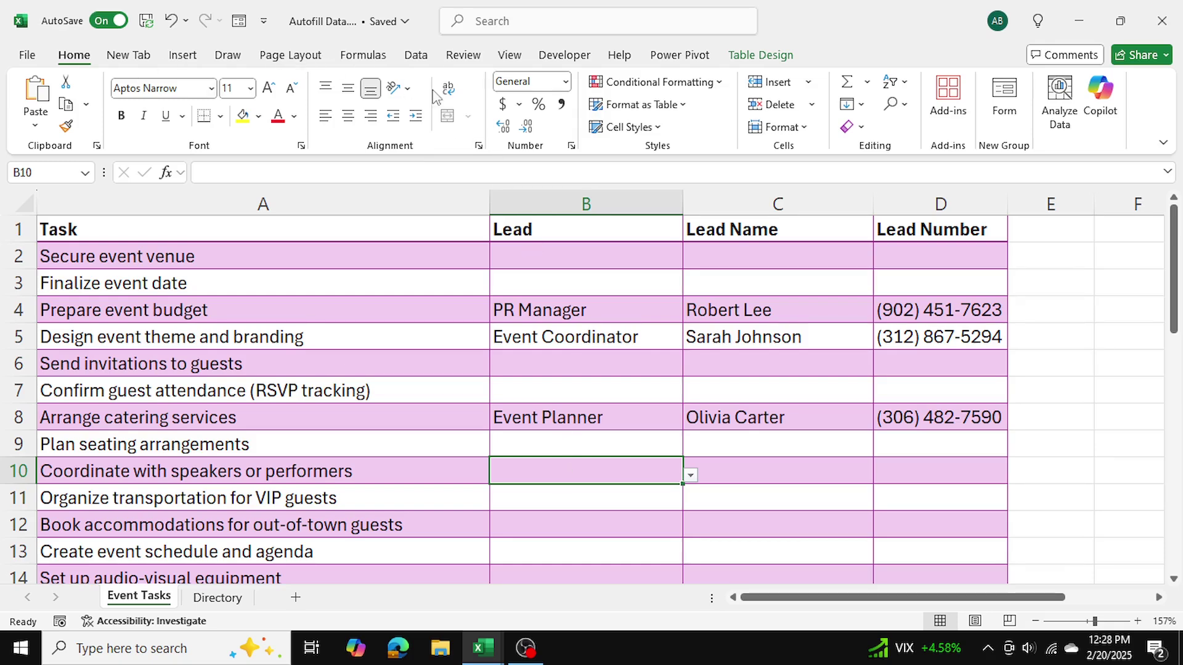
left_click(416, 55)
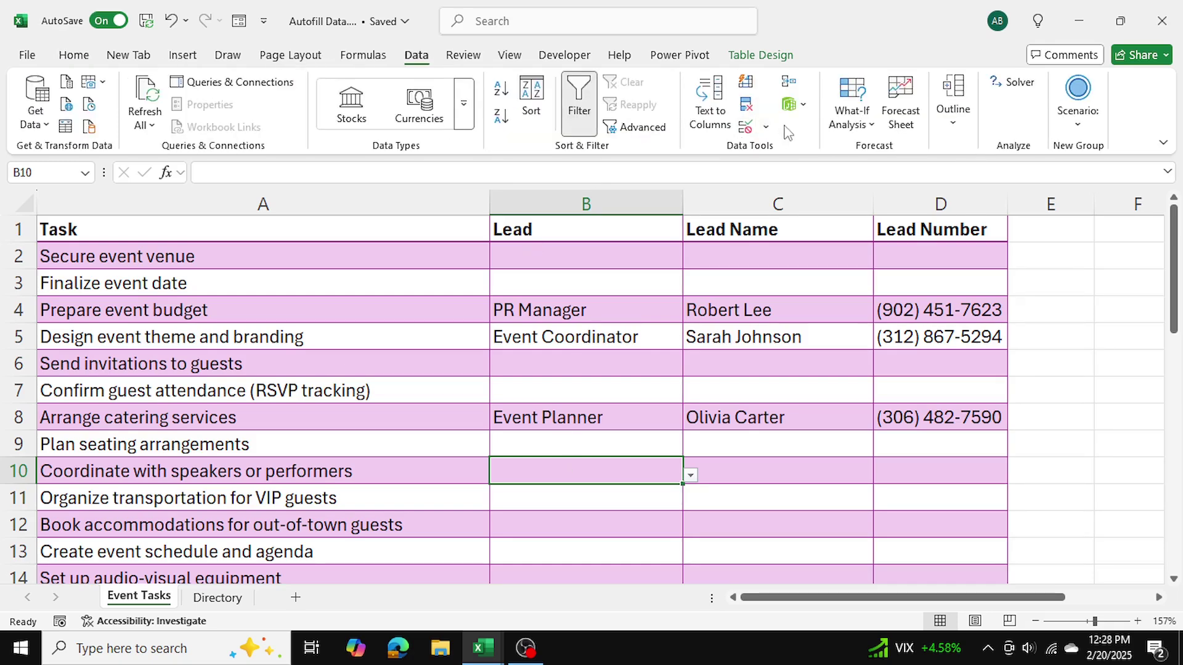
left_click(746, 128)
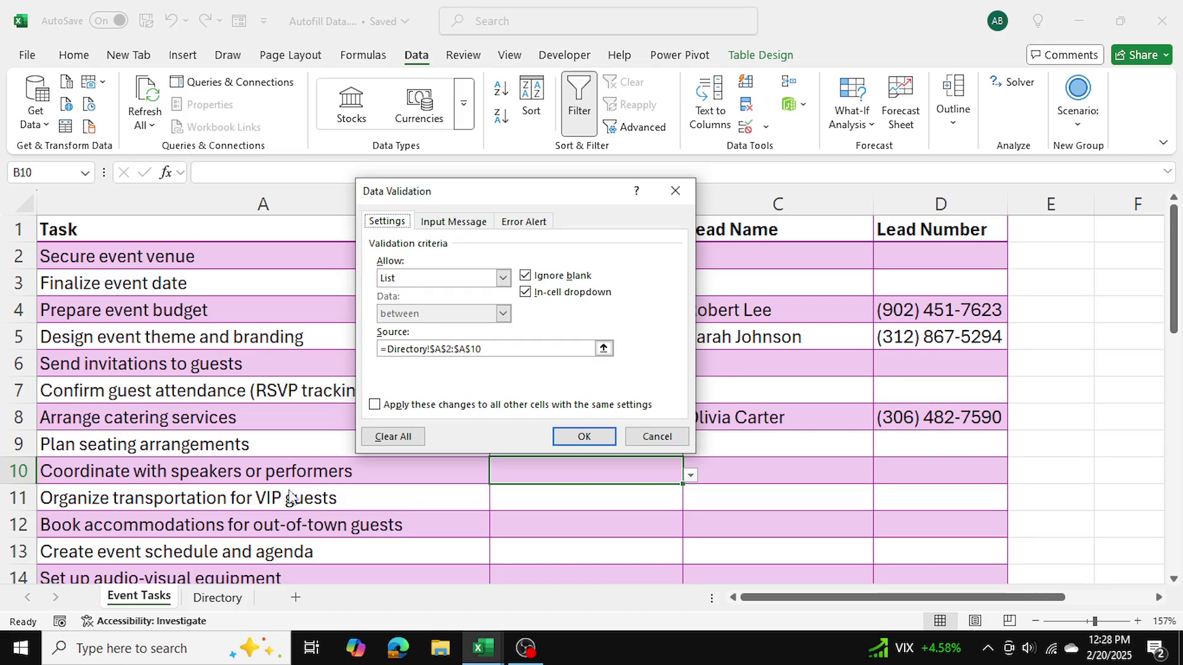
left_click(675, 191)
left_click(219, 598)
left_click_drag(132, 259, 153, 536)
left_click(139, 543)
left_click(130, 603)
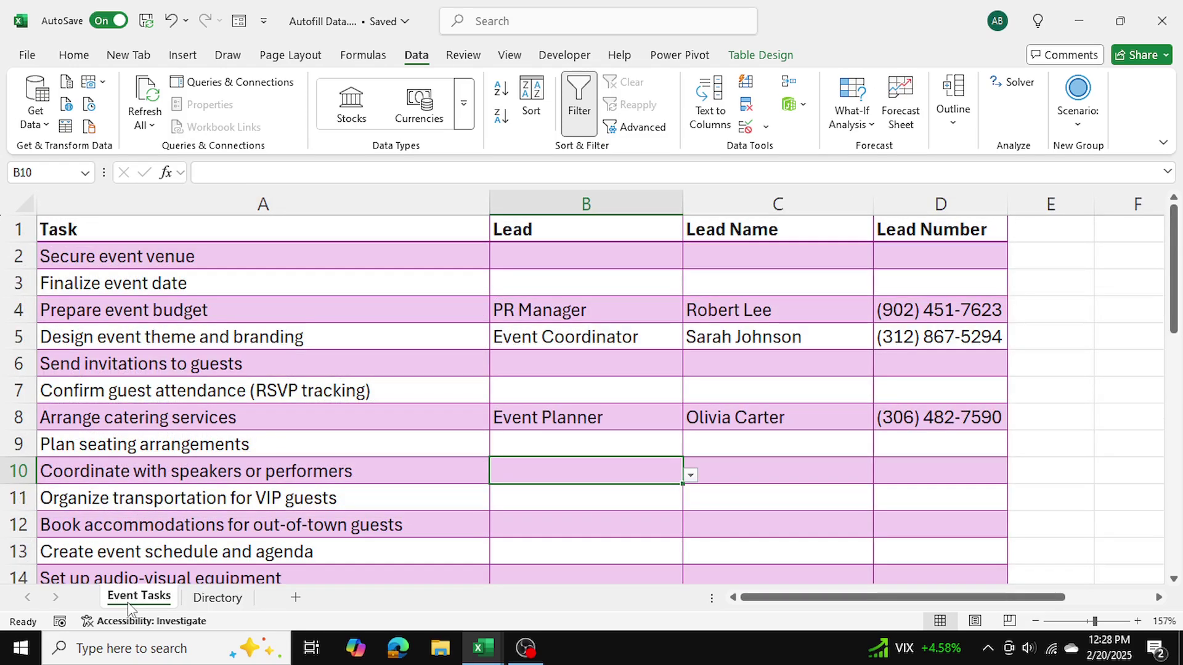
left_click(560, 249)
left_click(689, 261)
left_click(731, 260)
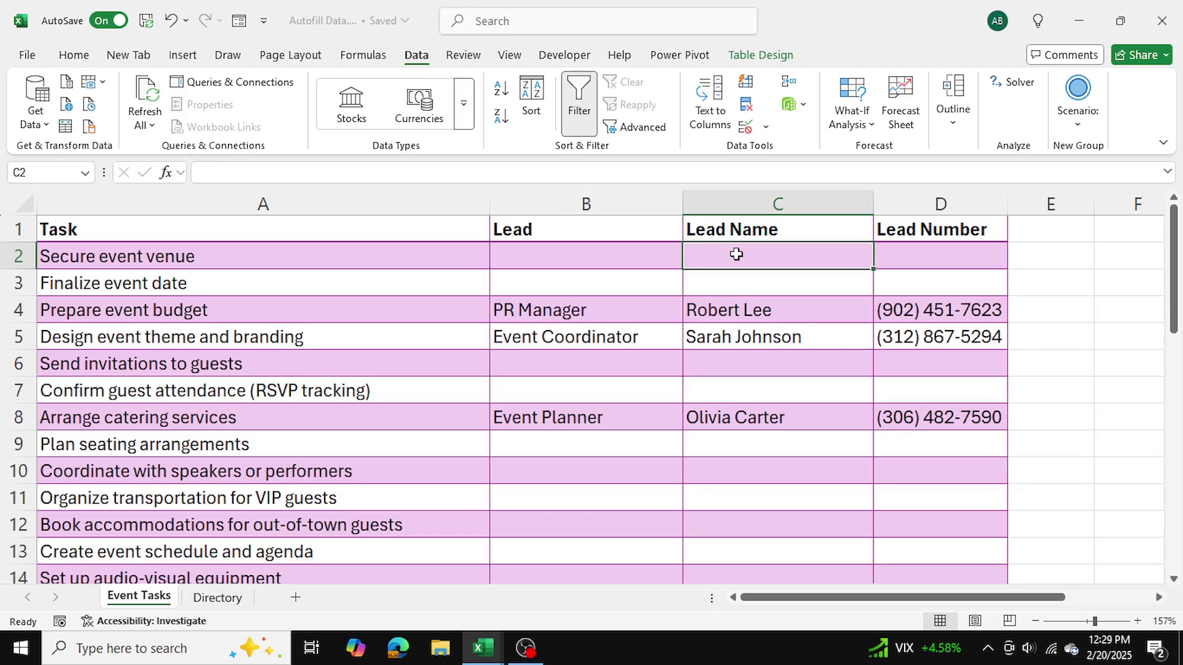
Enter =XLOOKUP in C2 looking up B2 in Directory's Position column, returning the Name column
left_click(657, 256)
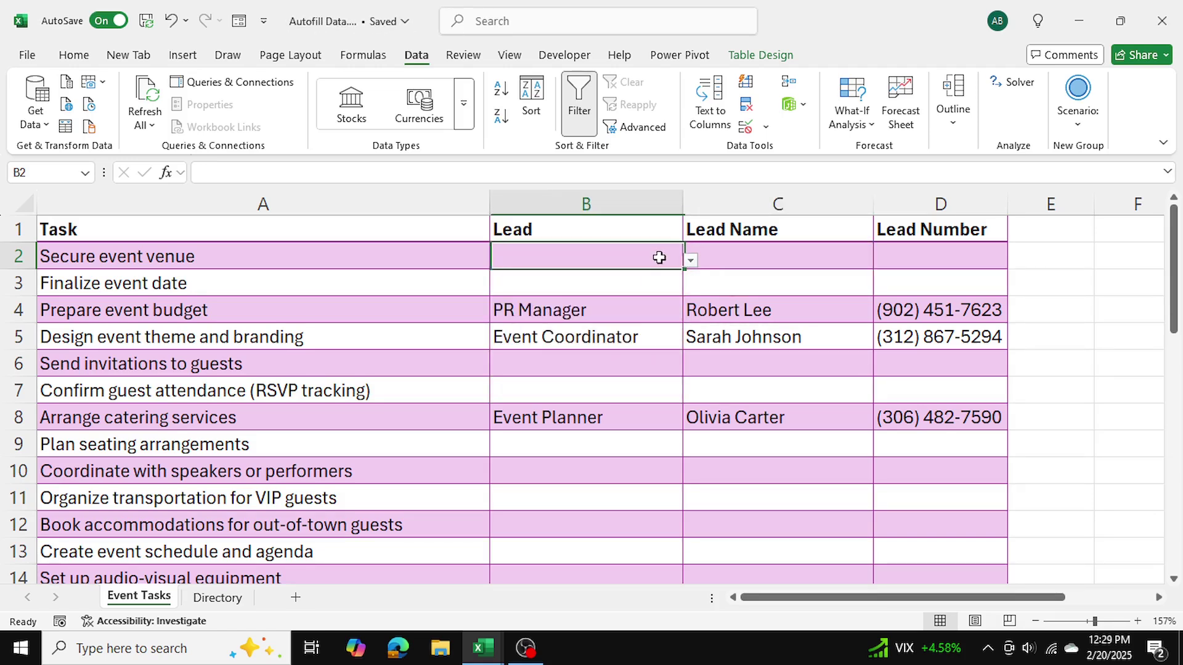
left_click(747, 249)
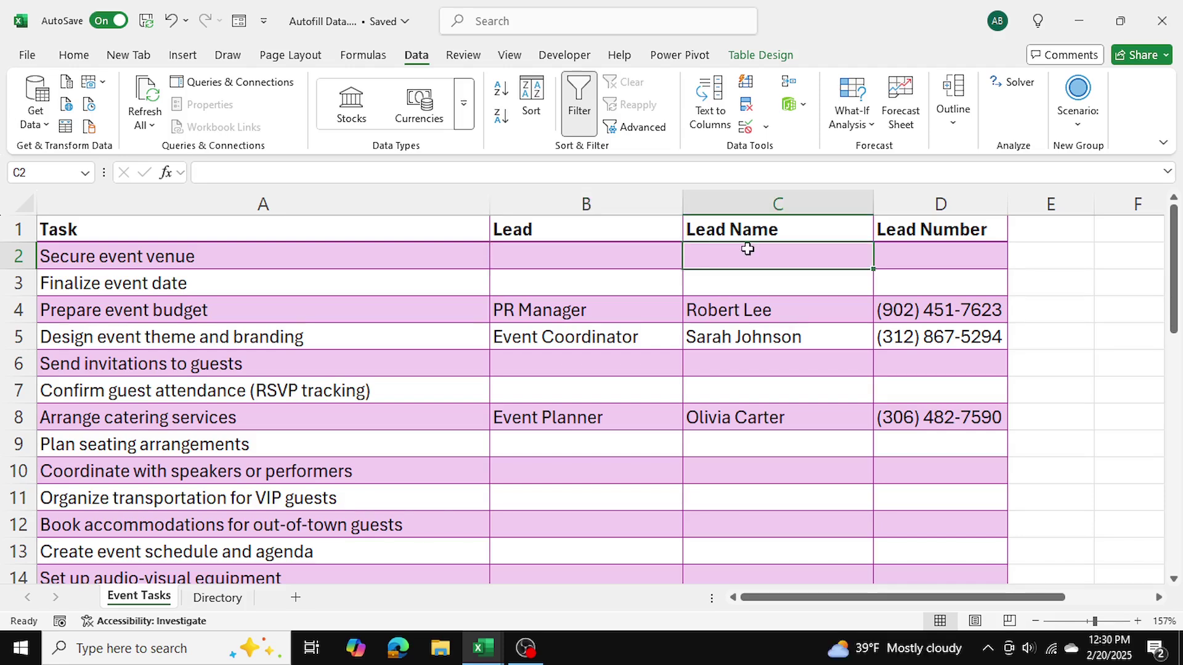
type("=xlookup")
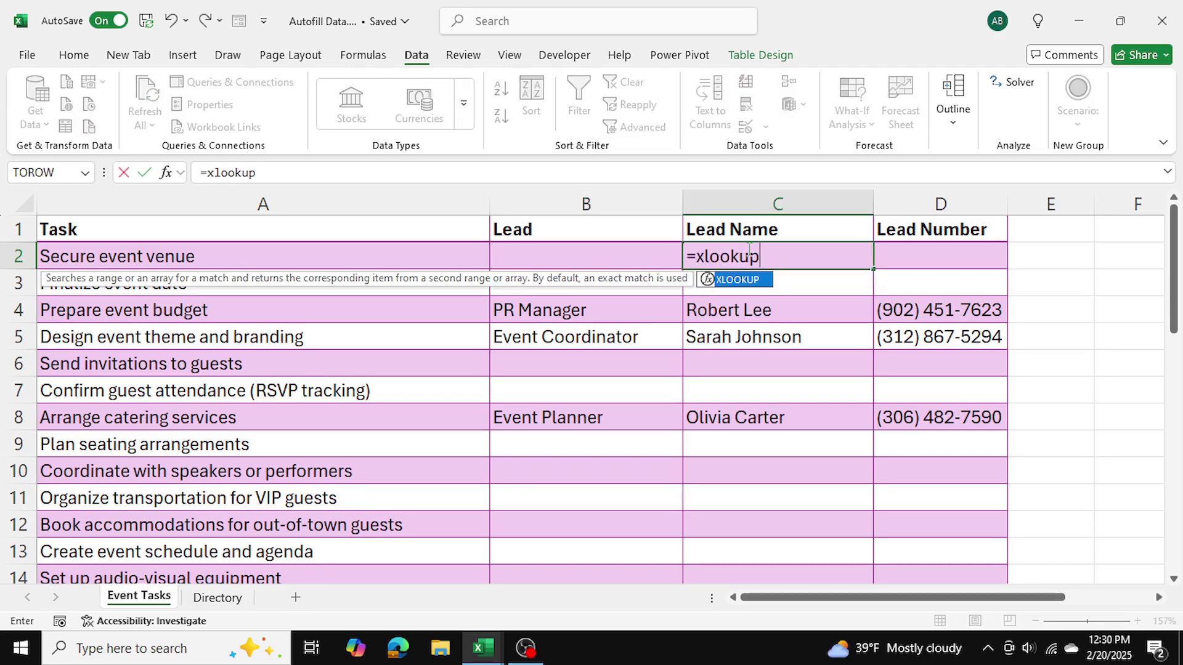
type("(")
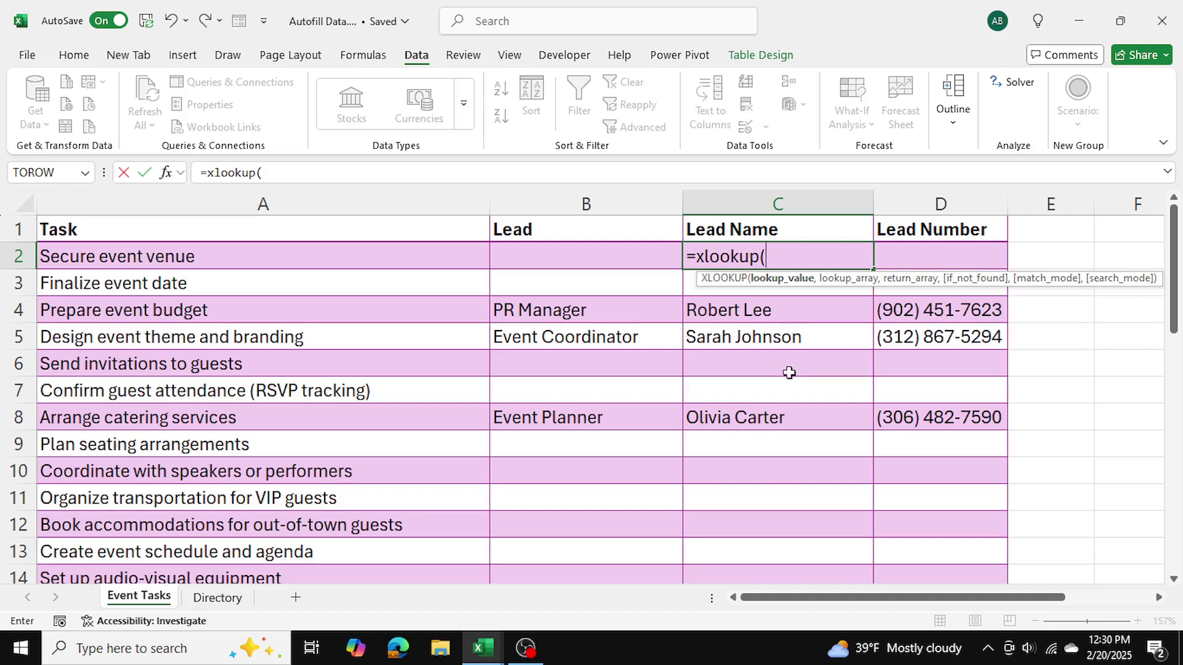
left_click(560, 253)
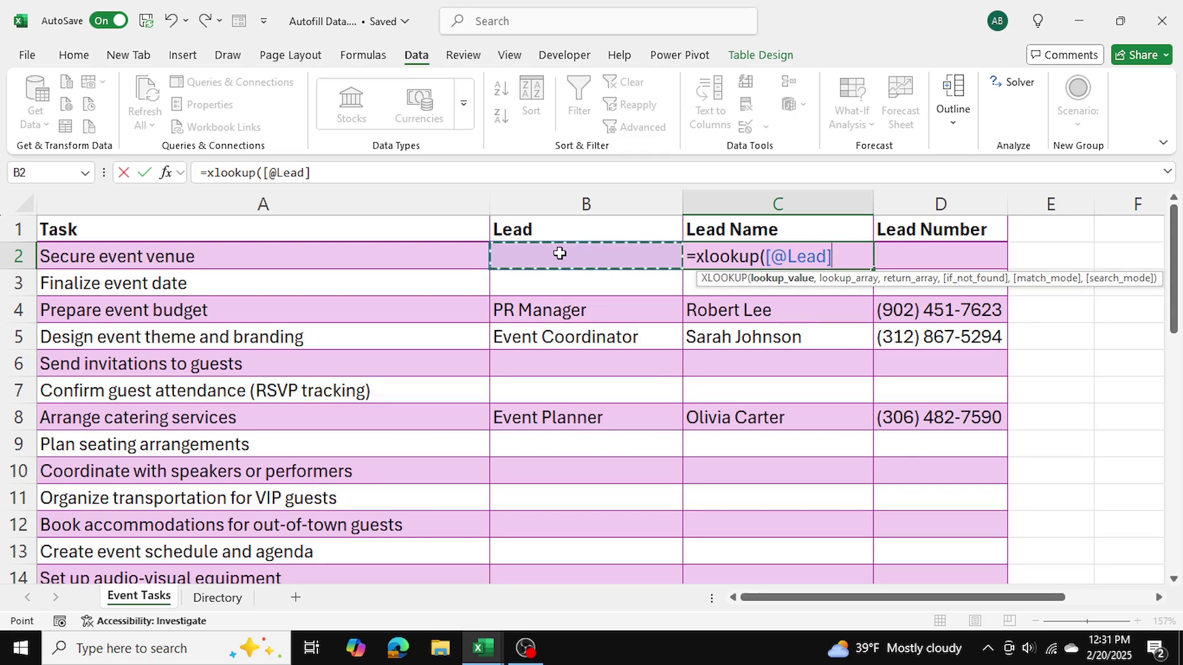
type(",")
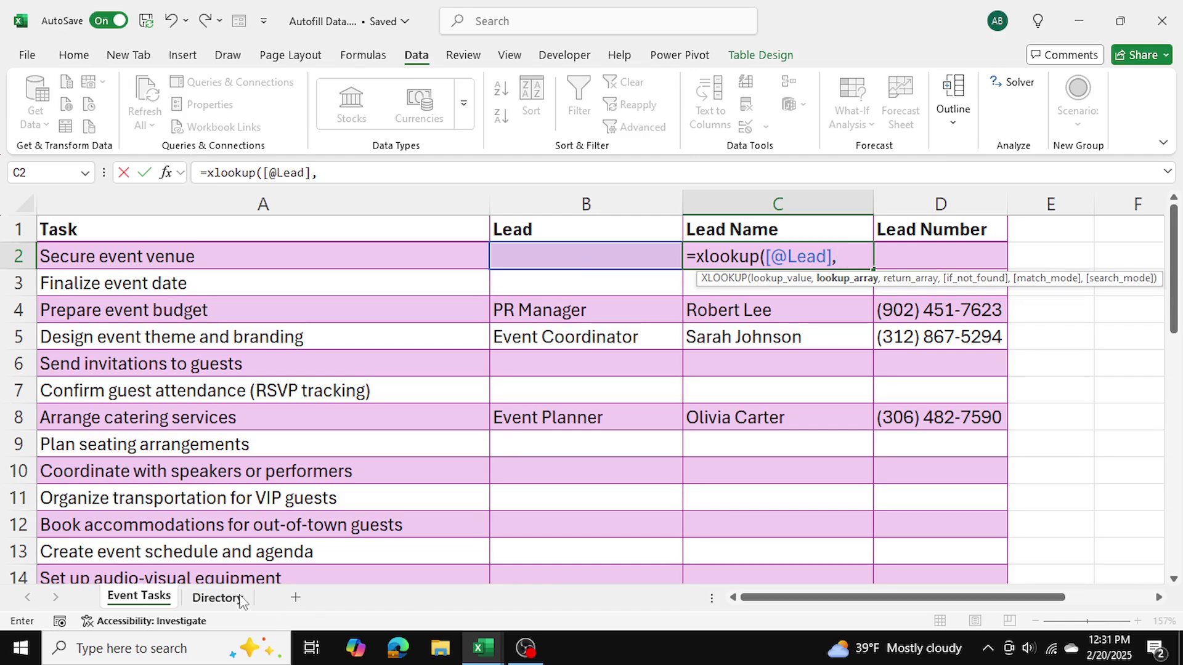
left_click(217, 597)
left_click_drag(187, 286, 158, 531)
type(",")
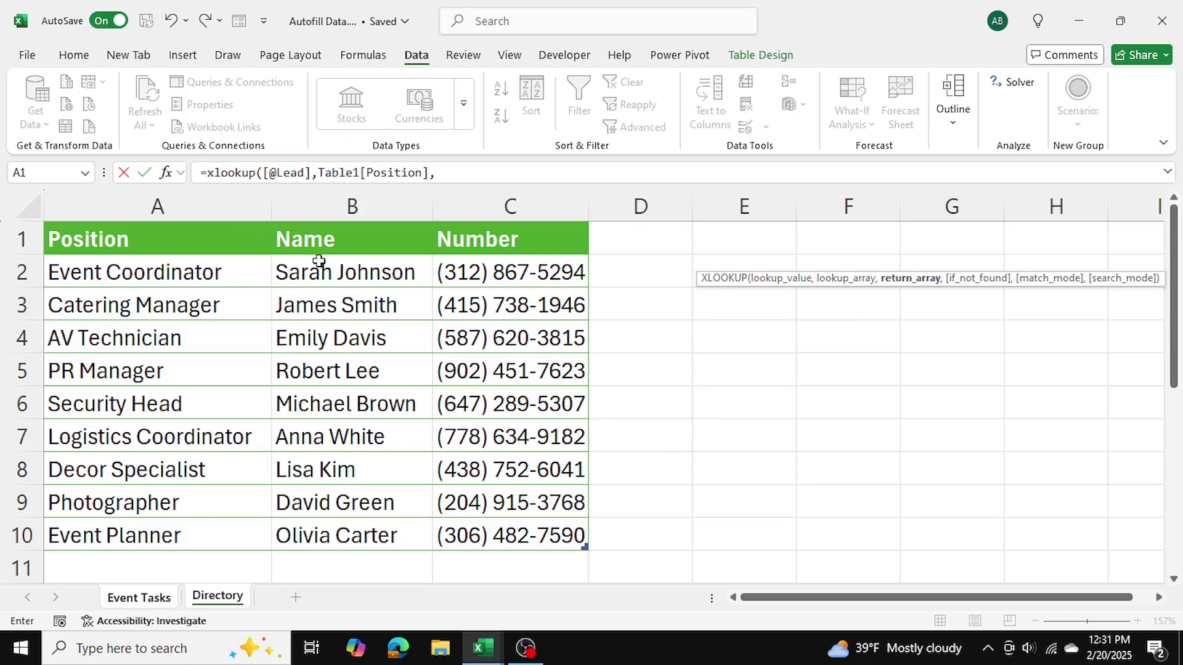
left_click_drag(318, 261, 326, 539)
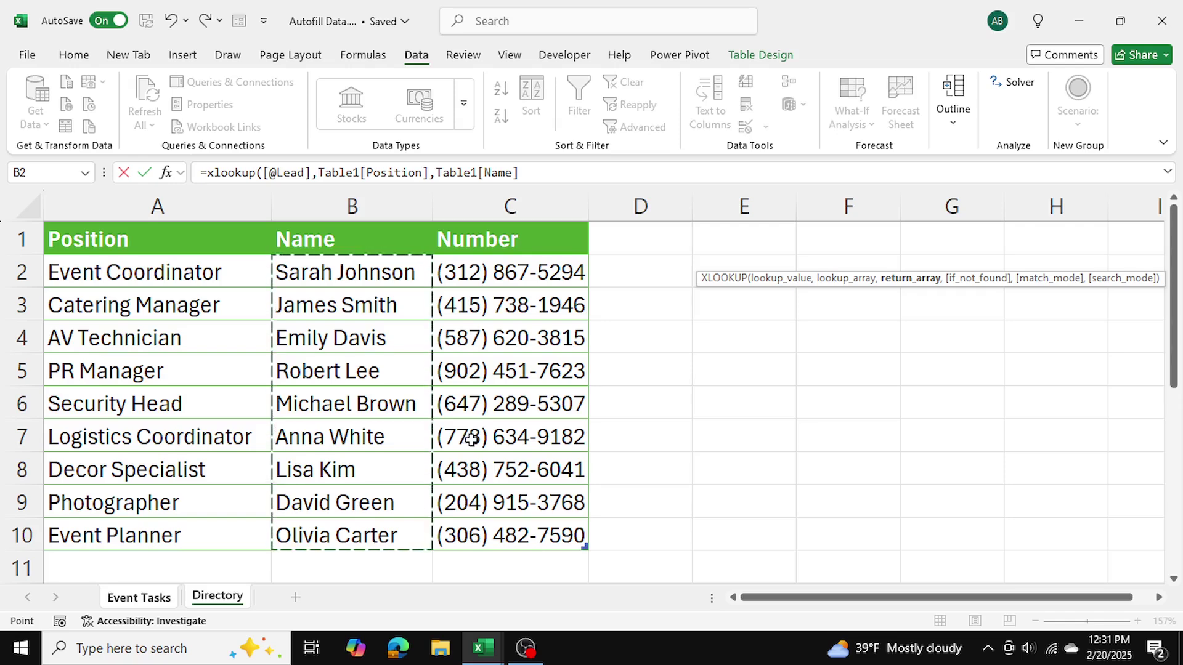
type(")")
key("Return")
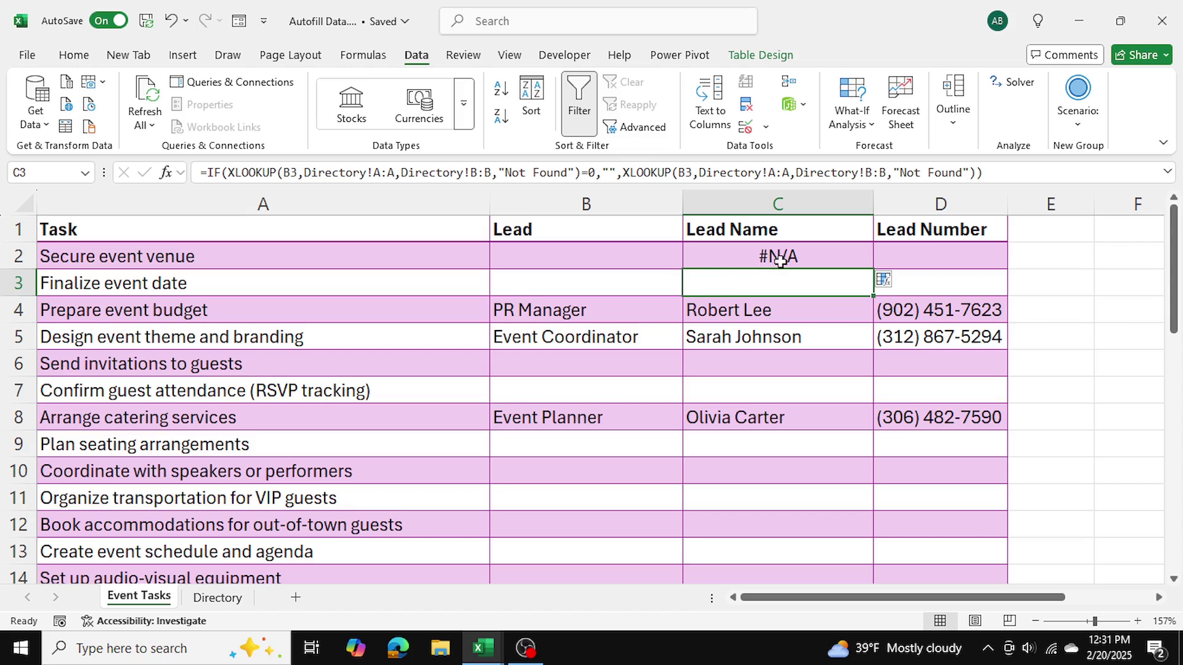
Add an empty-text if_not_found argument to C2's XLOOKUP so it shows blank instead of #N/A
left_click(608, 260)
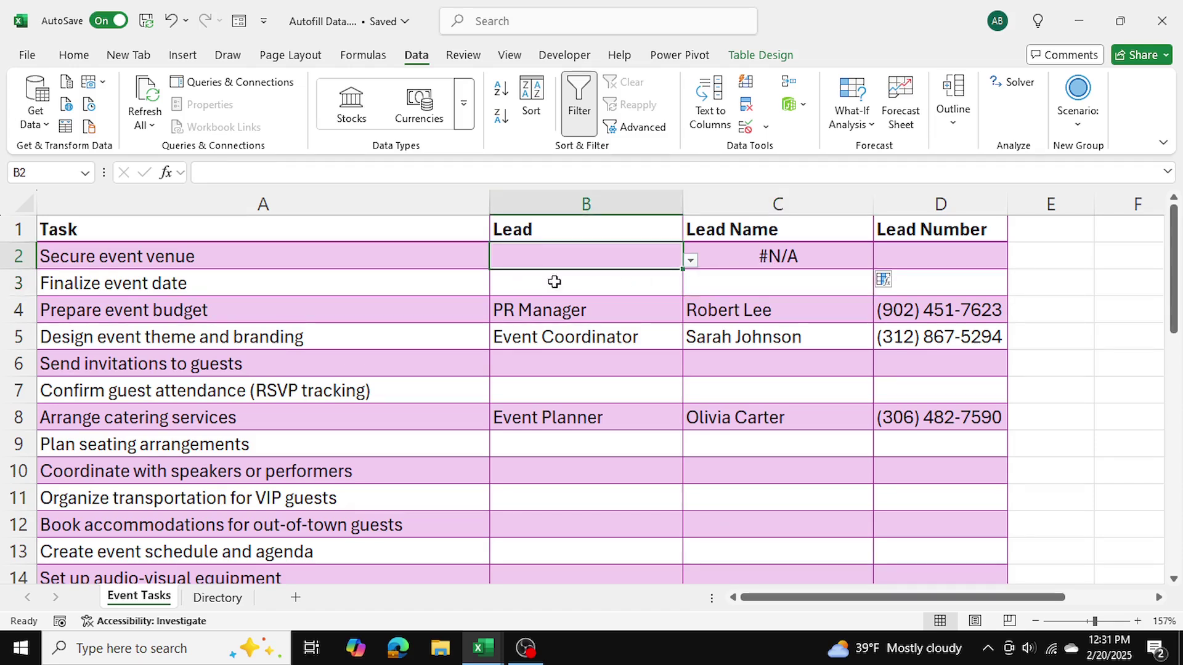
left_click(746, 256)
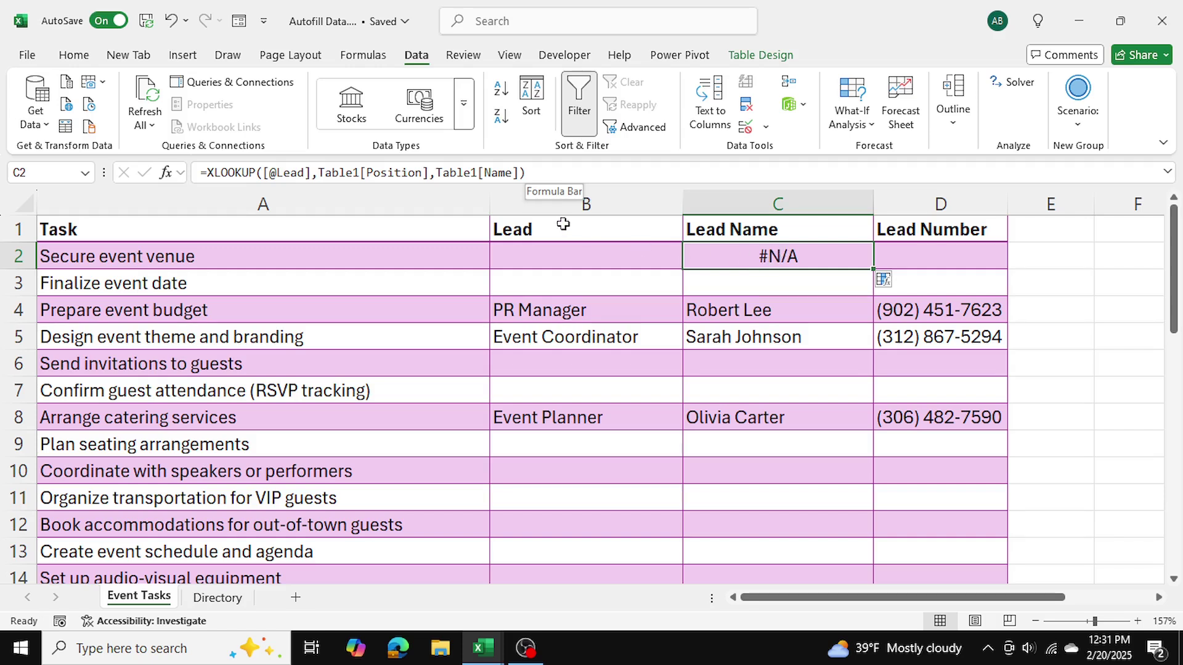
left_click(521, 175)
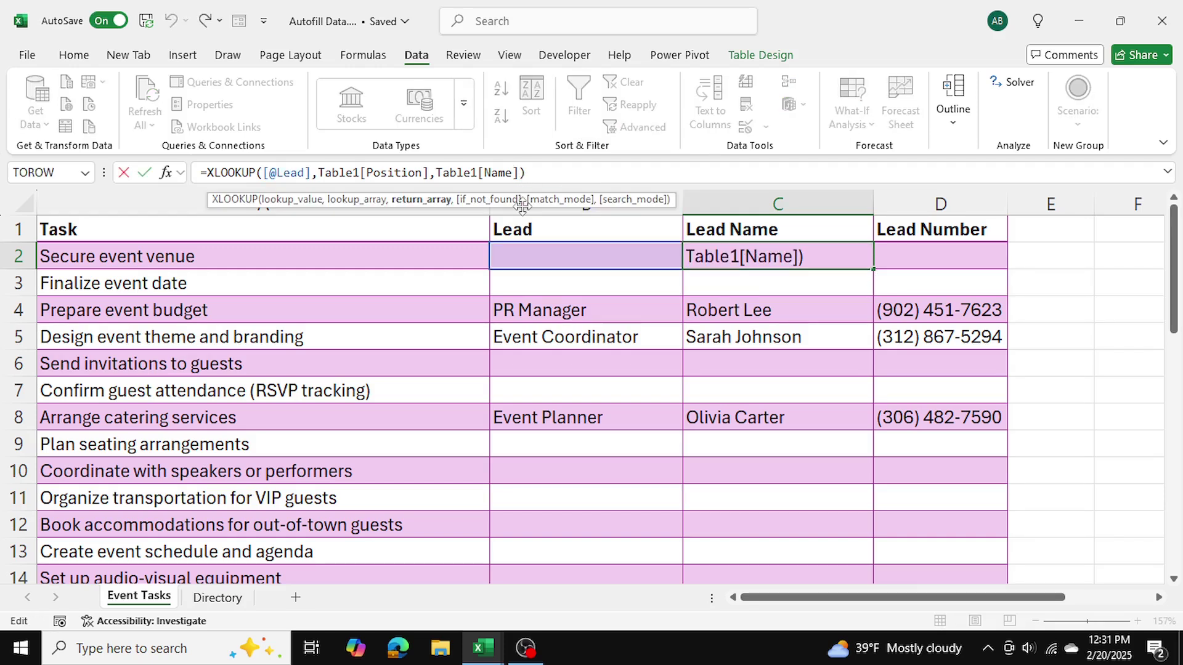
type(",")
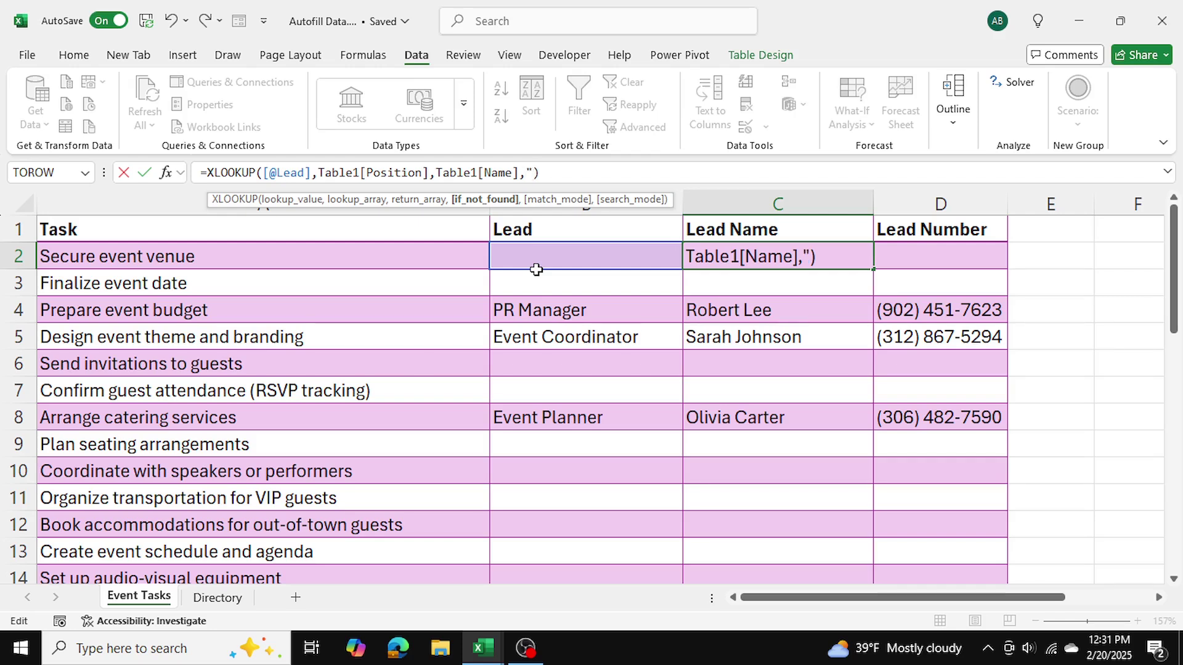
key("Return")
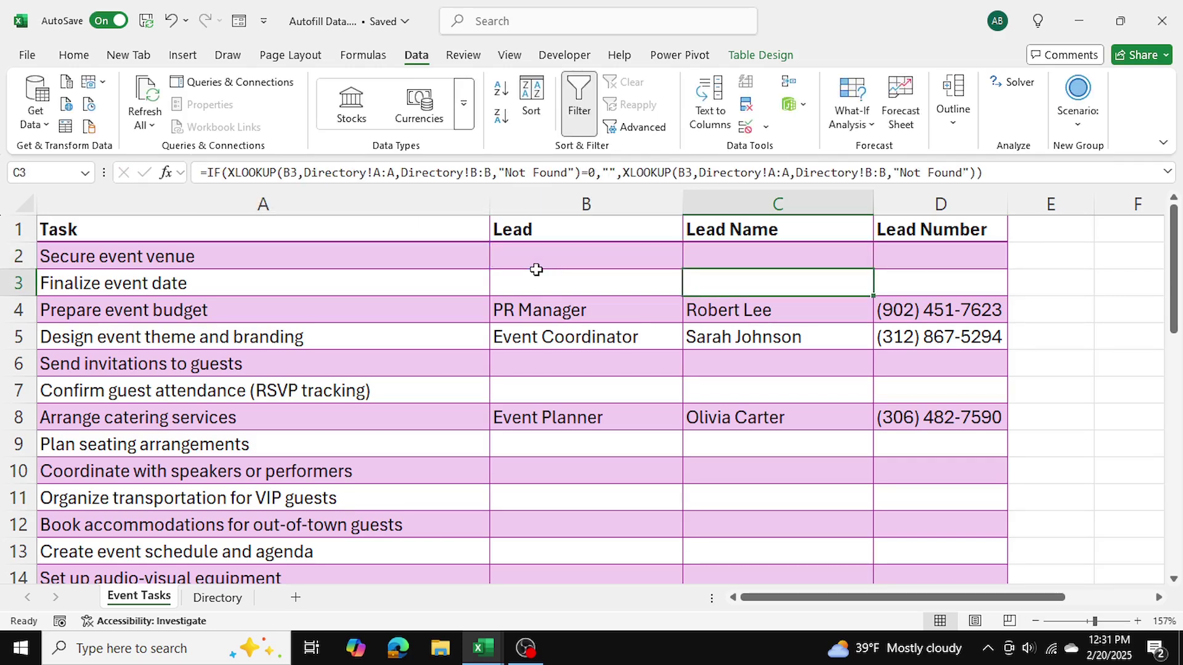
Inspect B2's Lead list and the Event Coordinator's entry on the Directory sheet
left_click(735, 254)
left_click(621, 255)
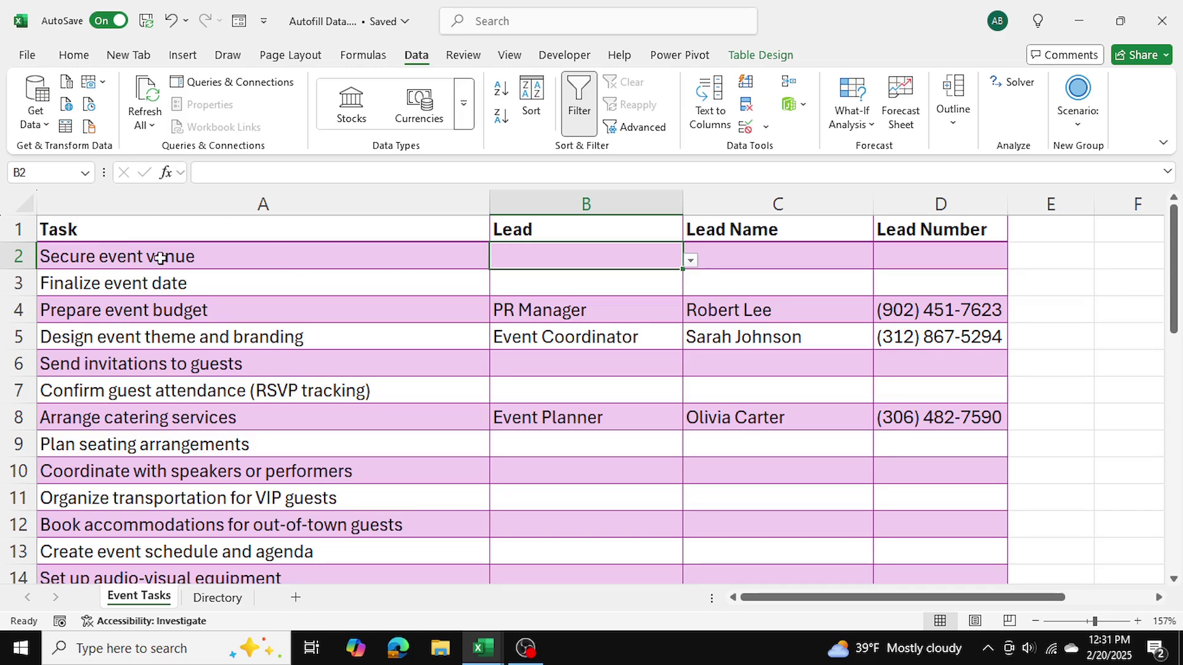
left_click(690, 261)
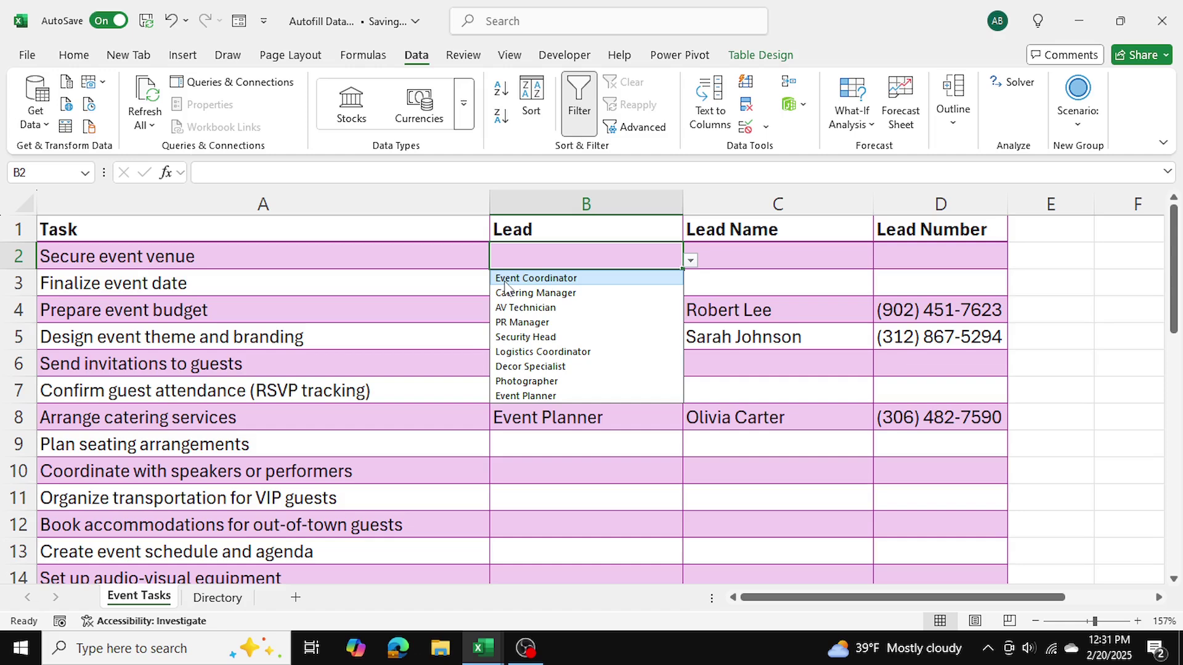
left_click(438, 257)
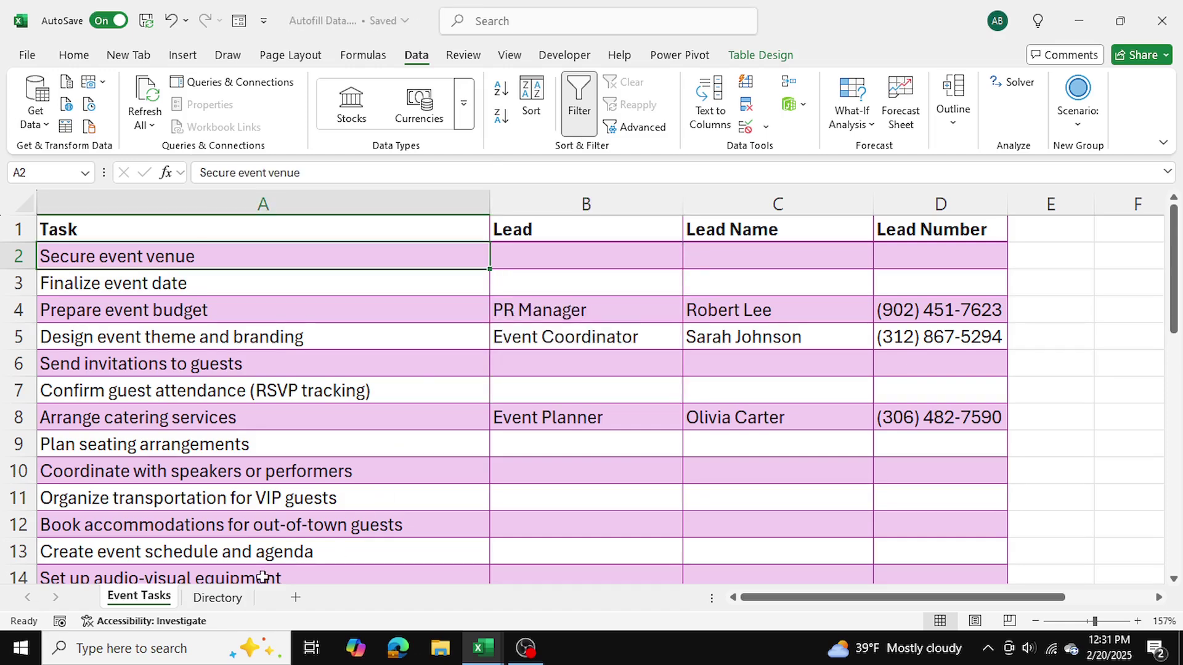
left_click(247, 601)
left_click(374, 283)
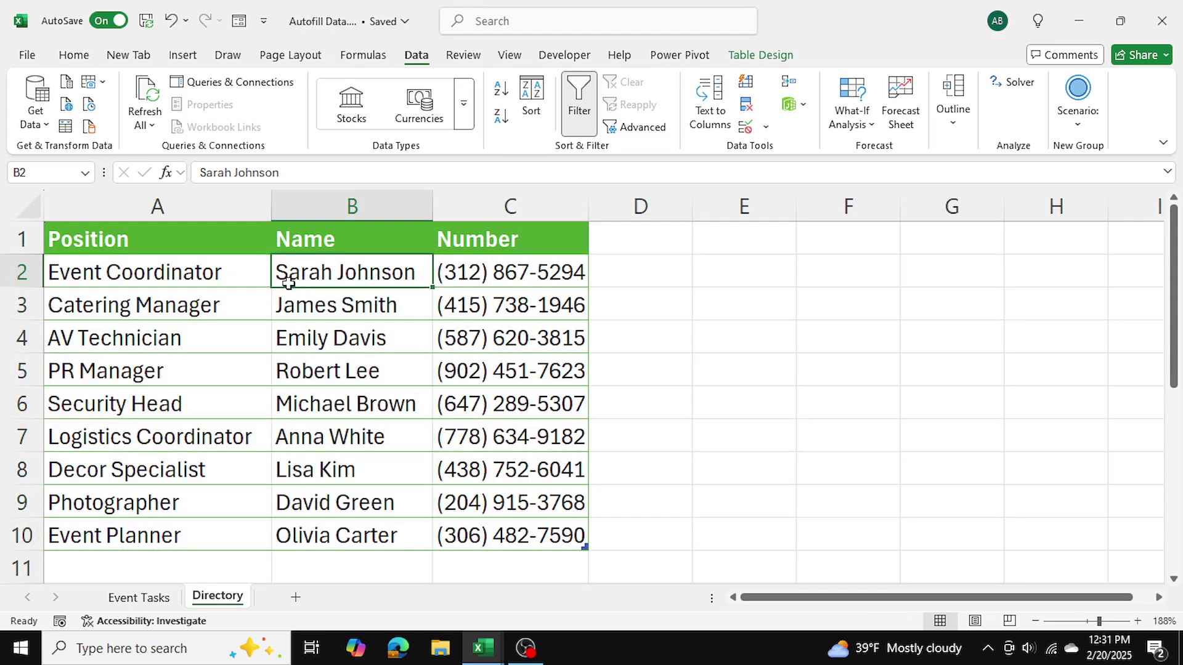
left_click(140, 597)
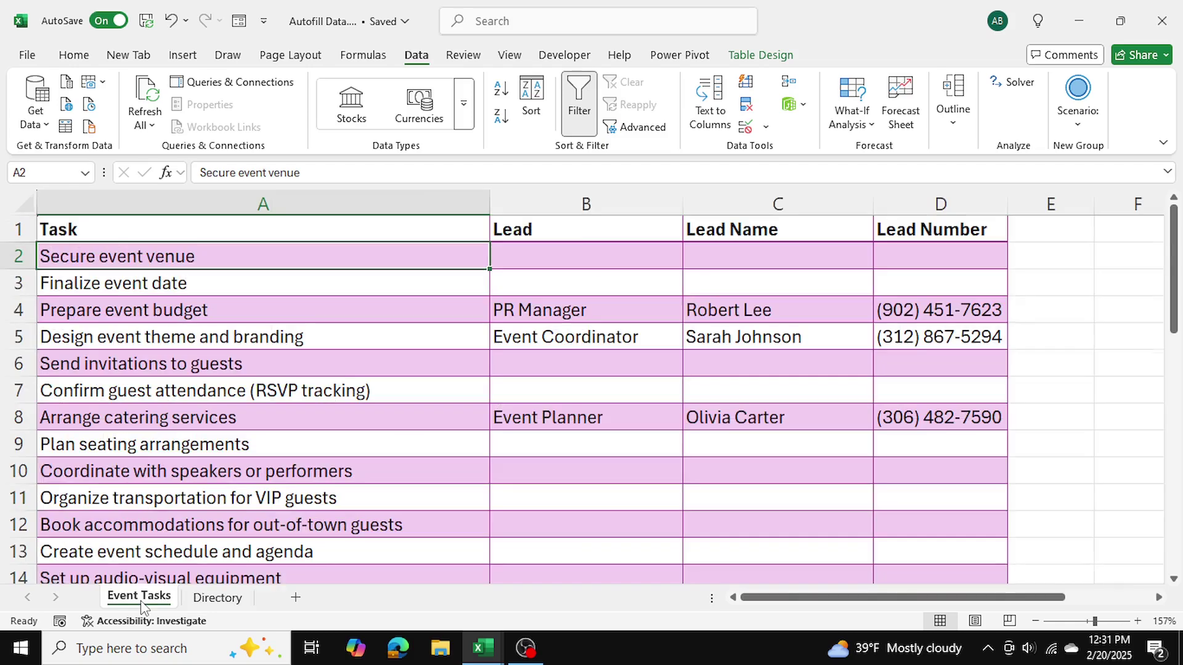
Choose Event Coordinator as B2's Lead so C2 returns the coordinator's name
left_click(561, 250)
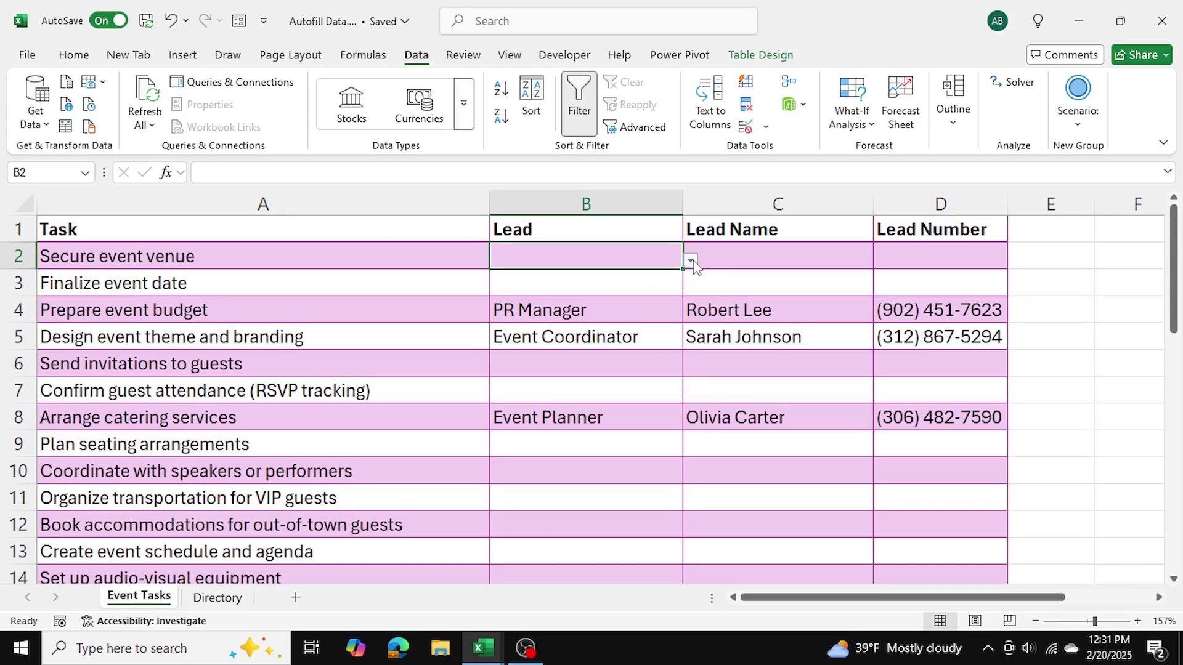
left_click(691, 260)
left_click(609, 275)
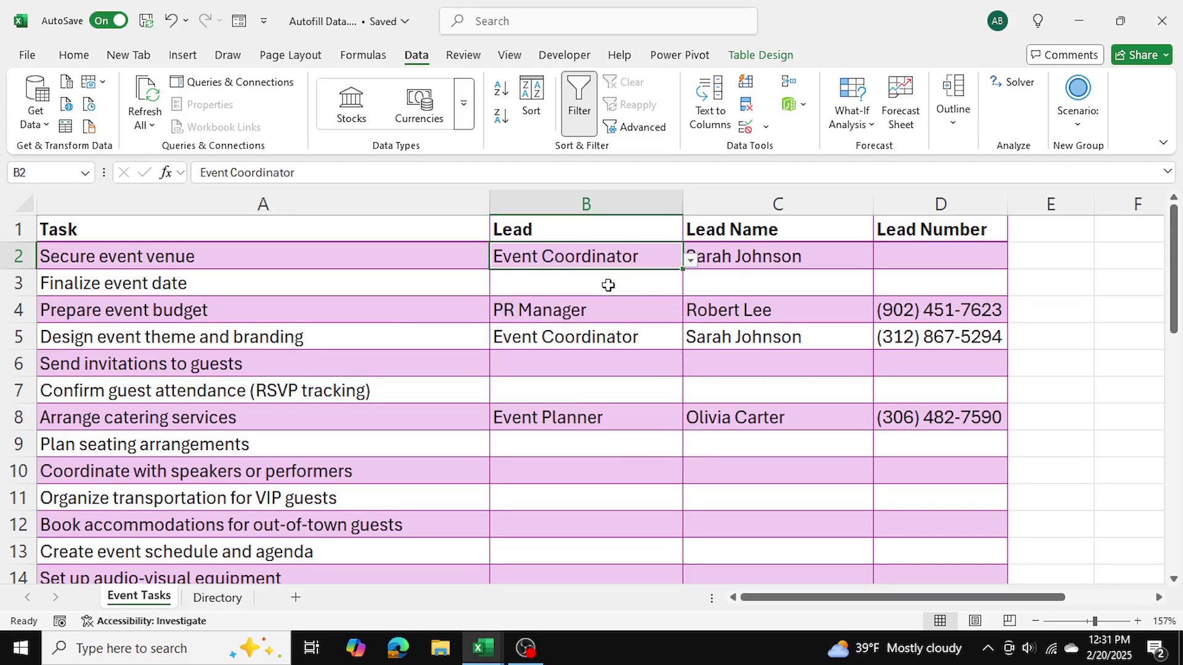
left_click(738, 281)
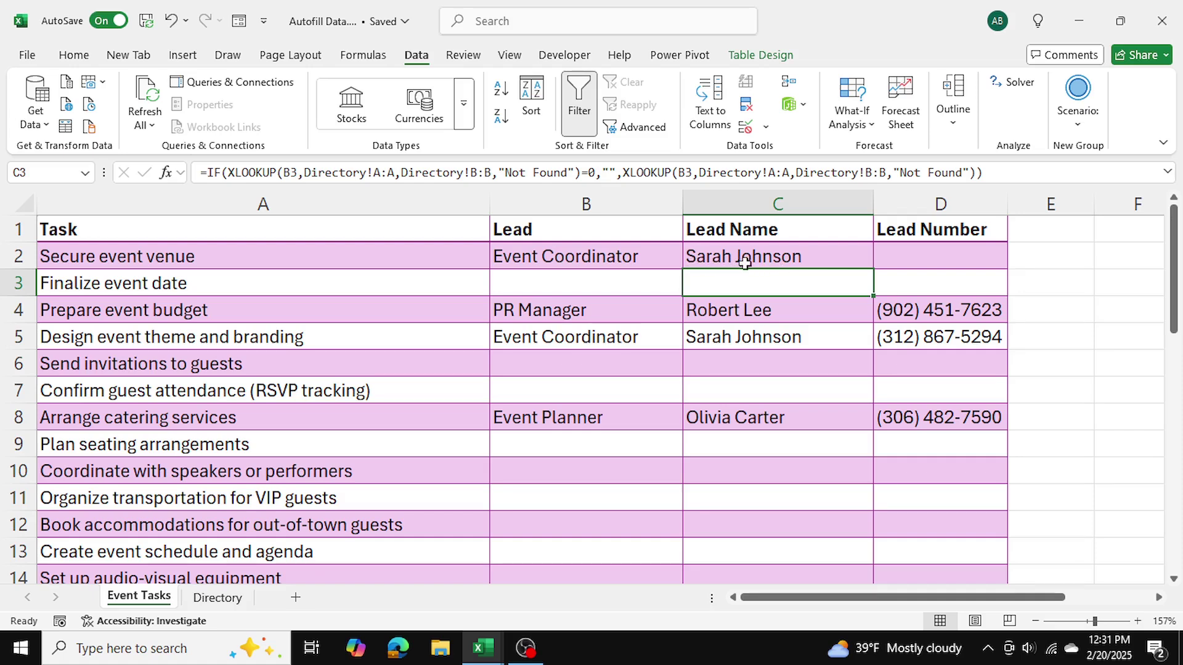
left_click(728, 262)
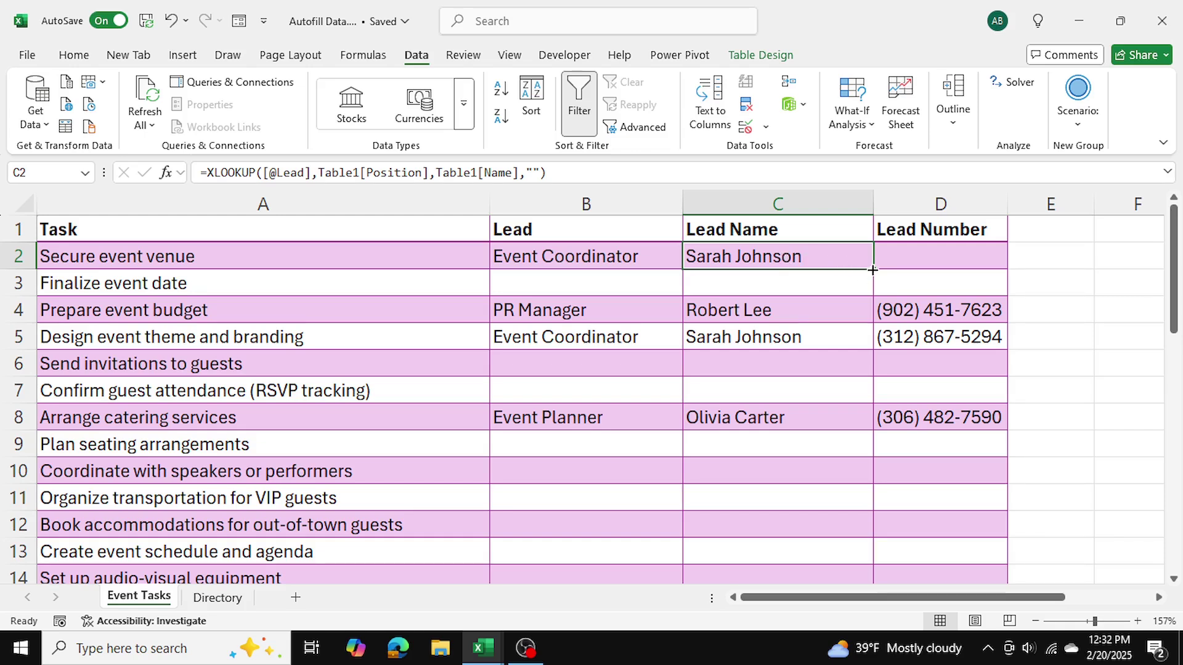
Fill the C2 lookup right into Lead Number D2, then down through the task rows
left_click_drag(871, 270, 1002, 258)
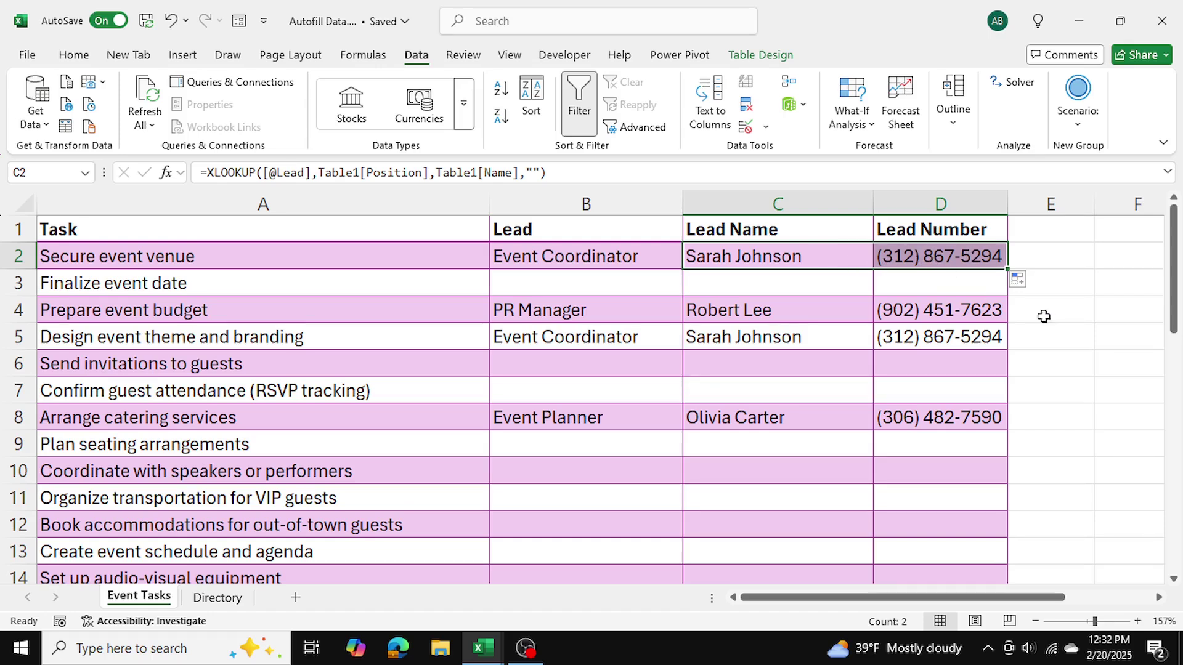
left_click(1072, 328)
left_click_drag(829, 254, 937, 485)
scroll(937, 485, "up", 8)
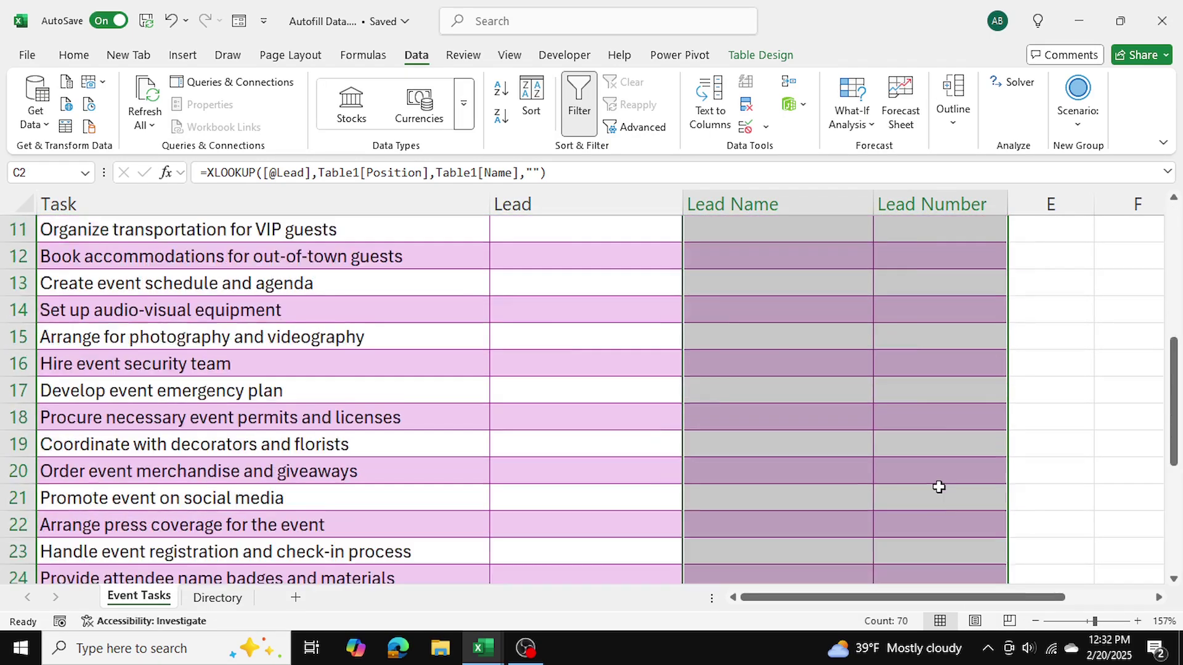
left_click(1083, 373)
Verify the copied lookups in rows 3 to 10 stay blank where no Lead is chosen
left_click(747, 288)
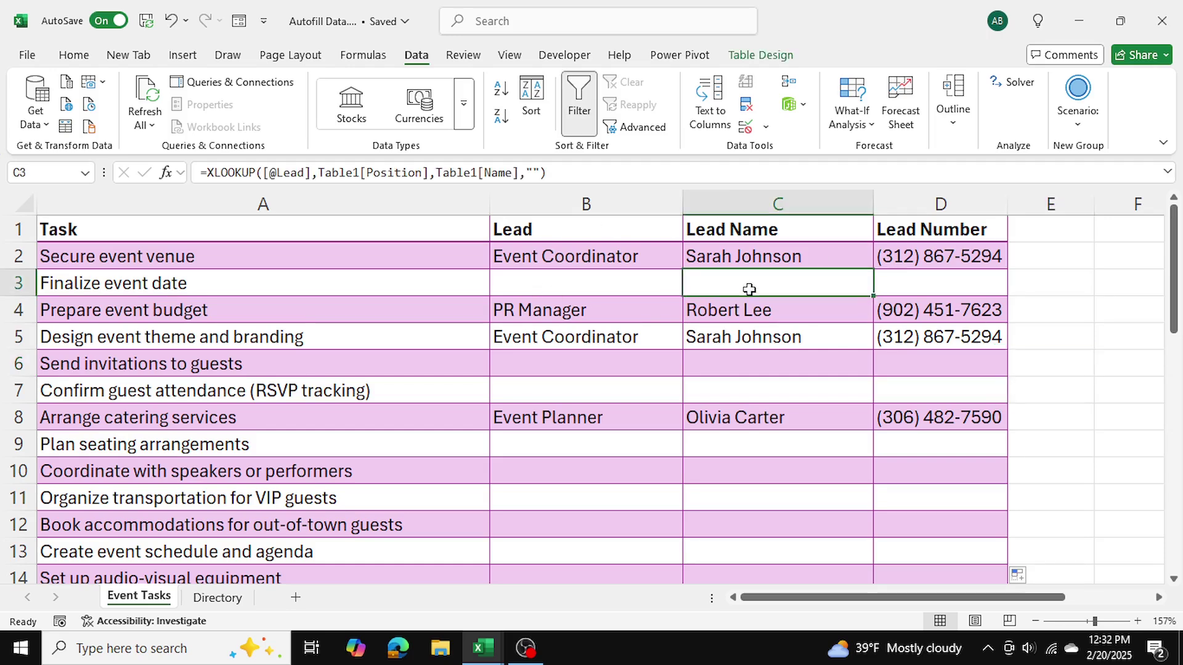
left_click(768, 390)
left_click(782, 465)
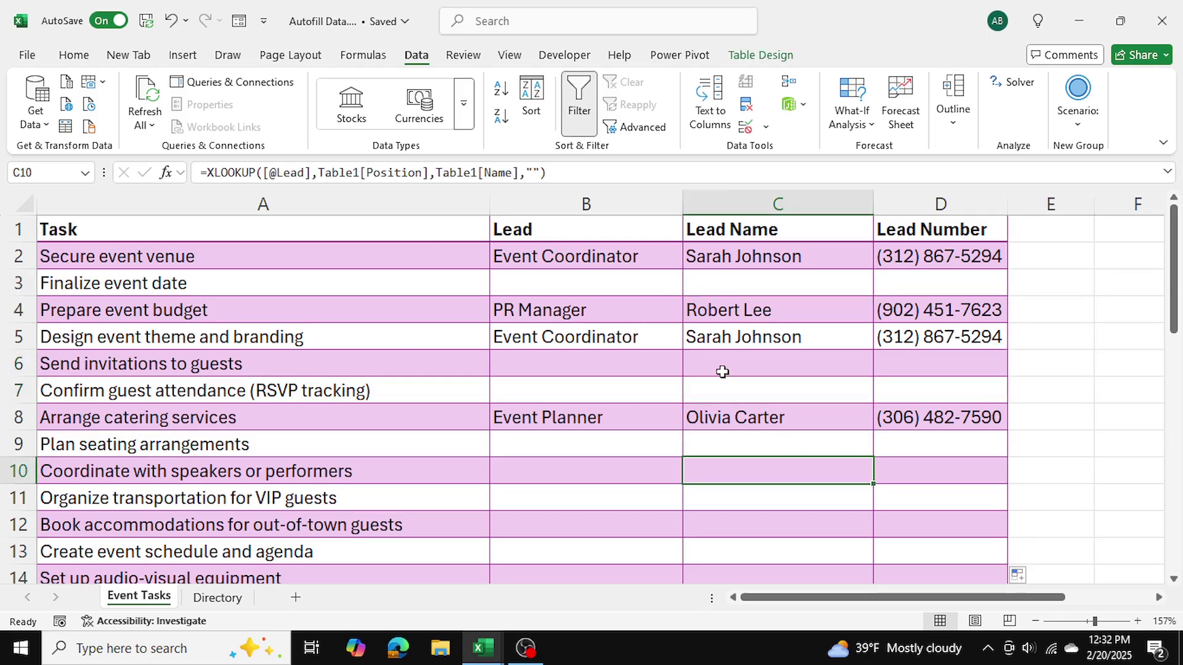
scroll(699, 336, "down", 1)
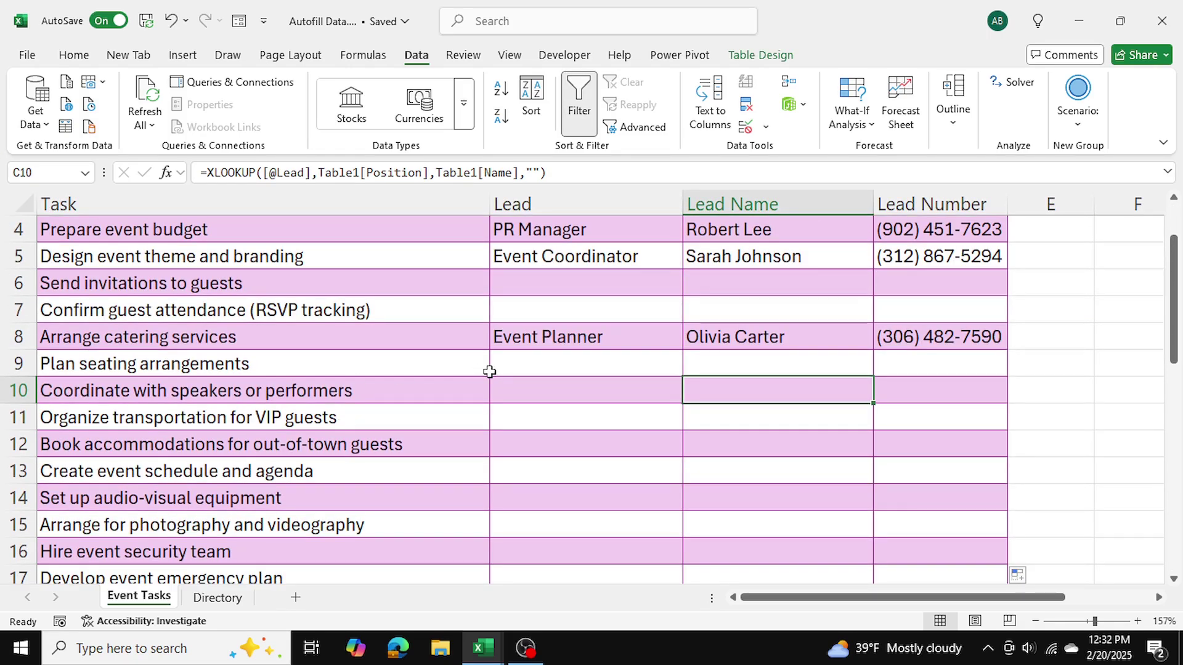
scroll(351, 394, "down", 2)
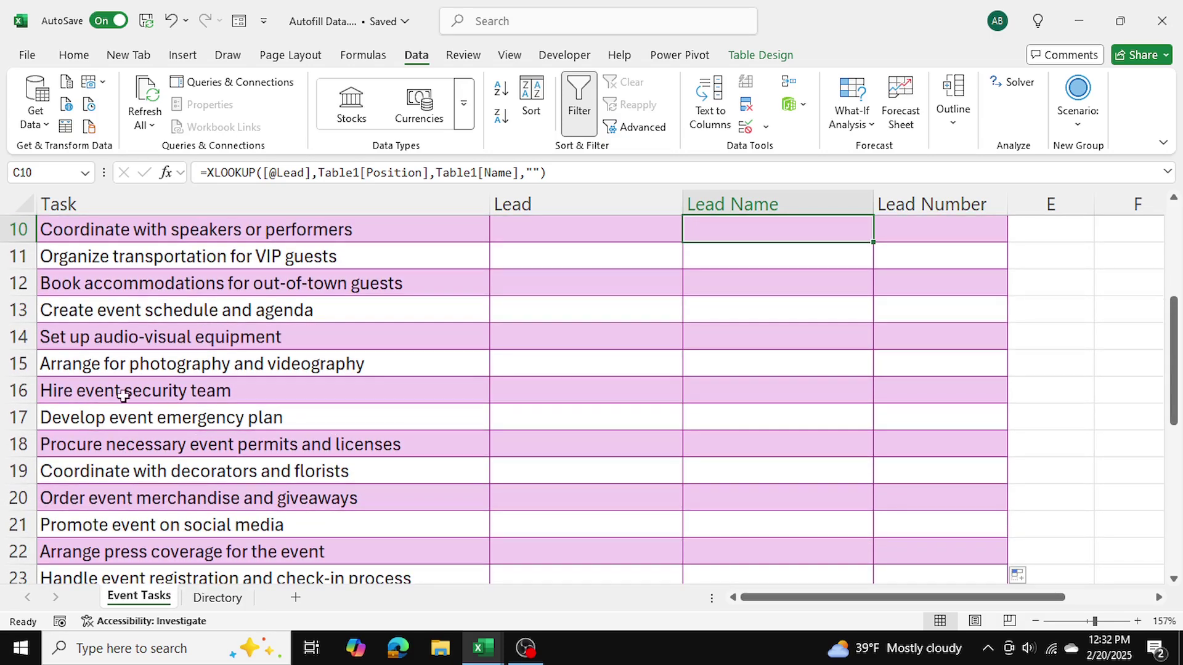
left_click(511, 400)
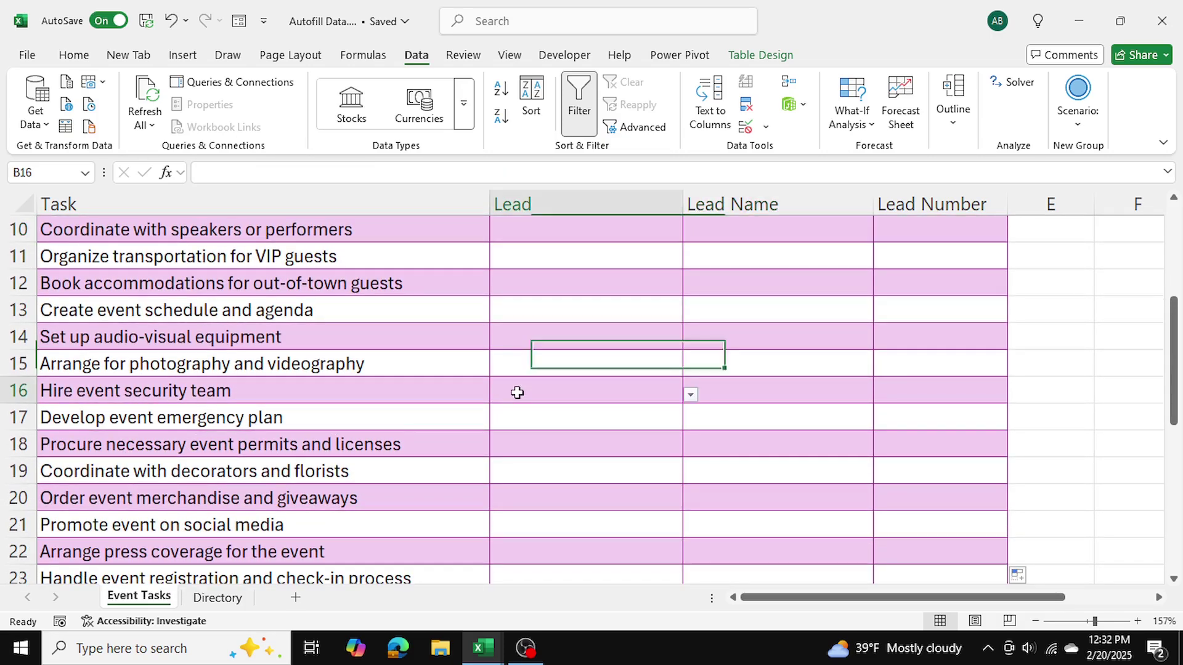
Set B16's Lead to Security Head and check its name and number against the Directory
left_click(690, 395)
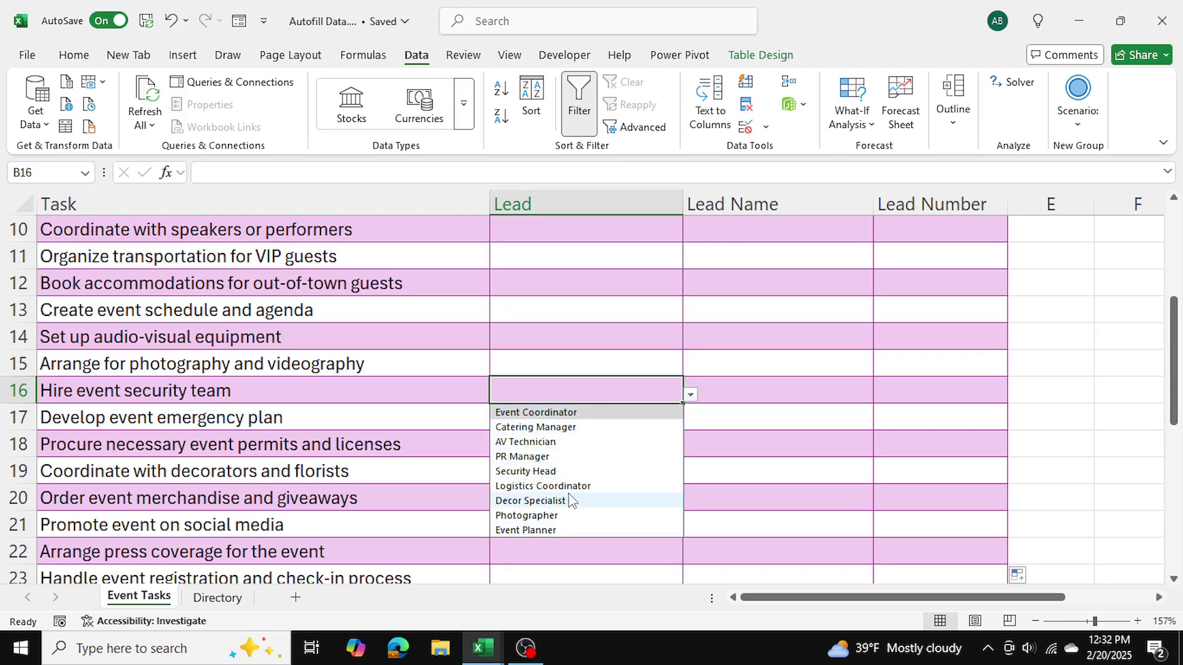
left_click(548, 472)
left_click(770, 397)
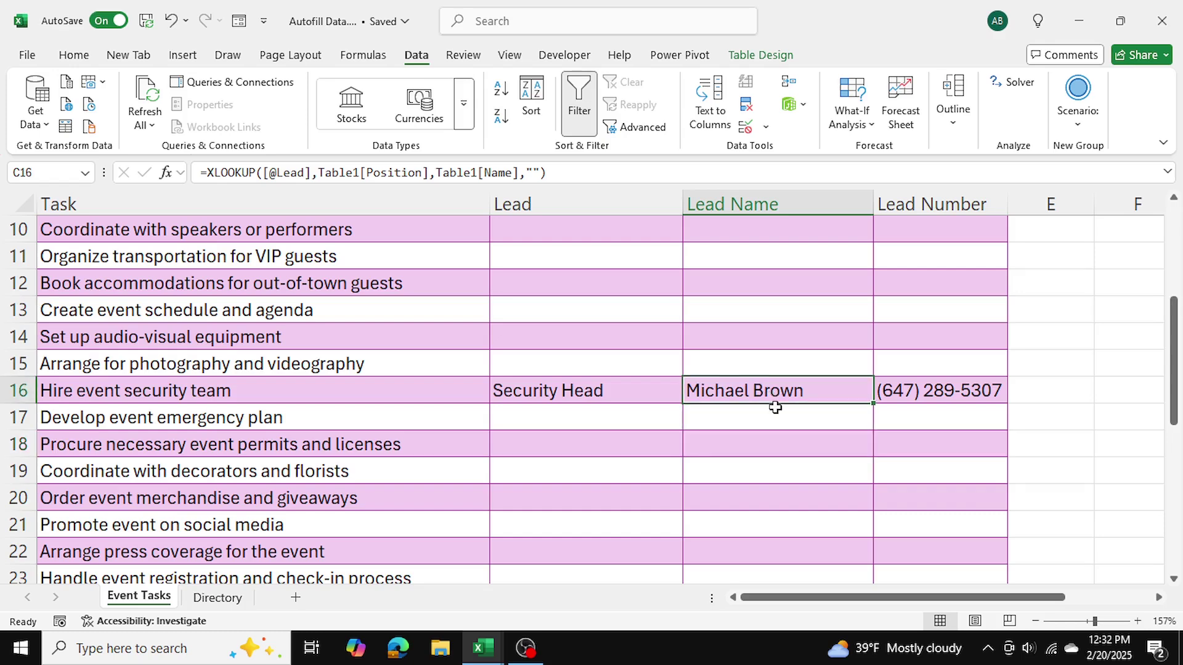
left_click(901, 394)
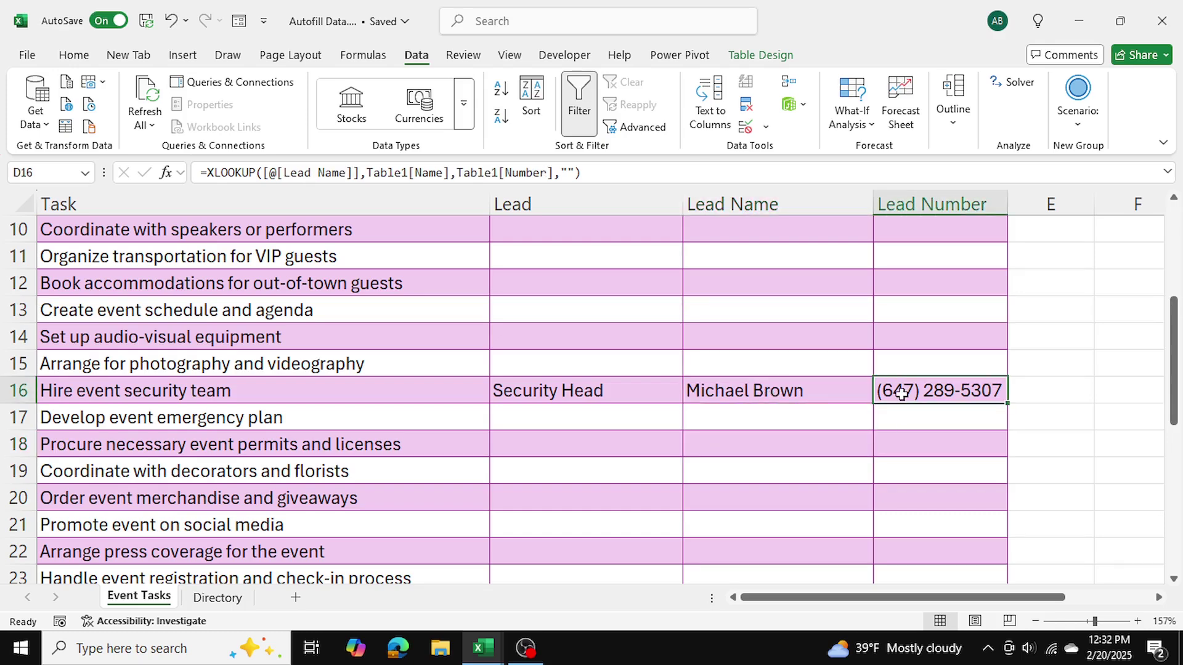
left_click(236, 597)
left_click(25, 404)
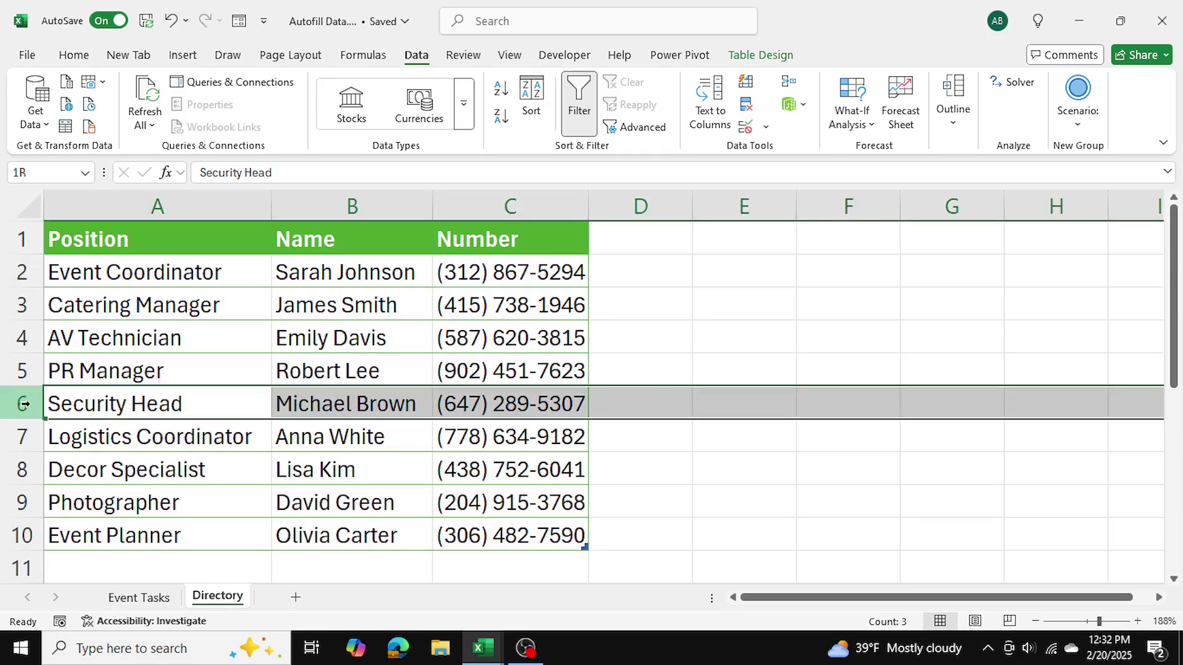
left_click(373, 407)
left_click(502, 404)
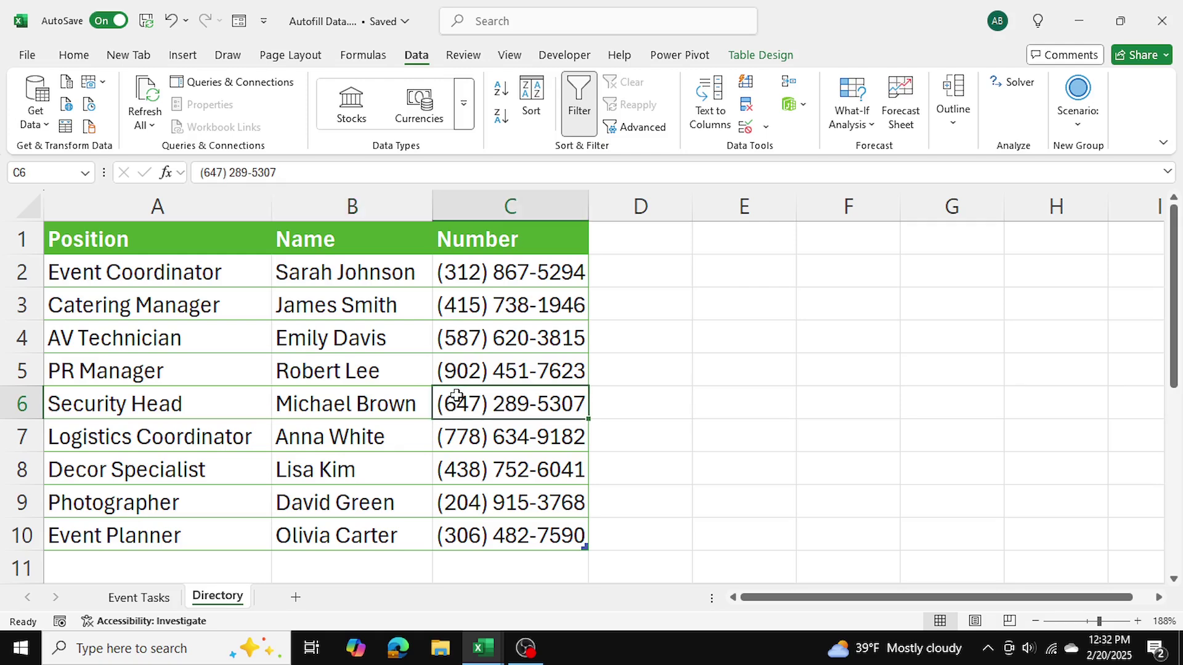
left_click(139, 596)
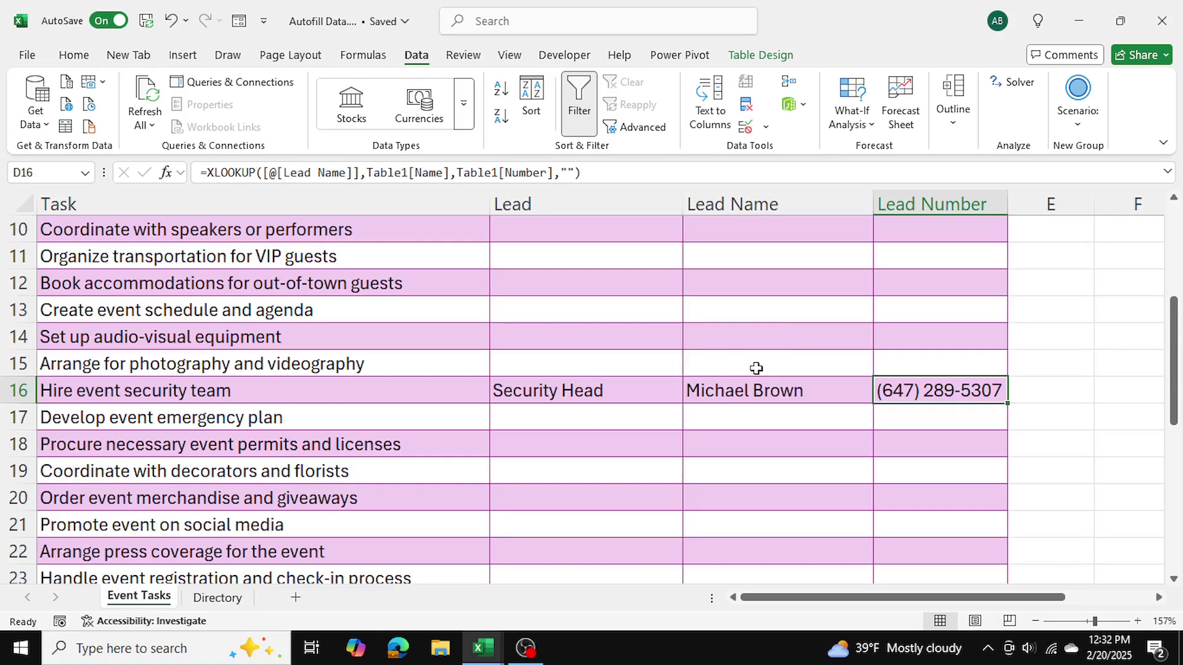
Set the accommodations task's Lead in B12 to PR Manager
left_click(786, 329)
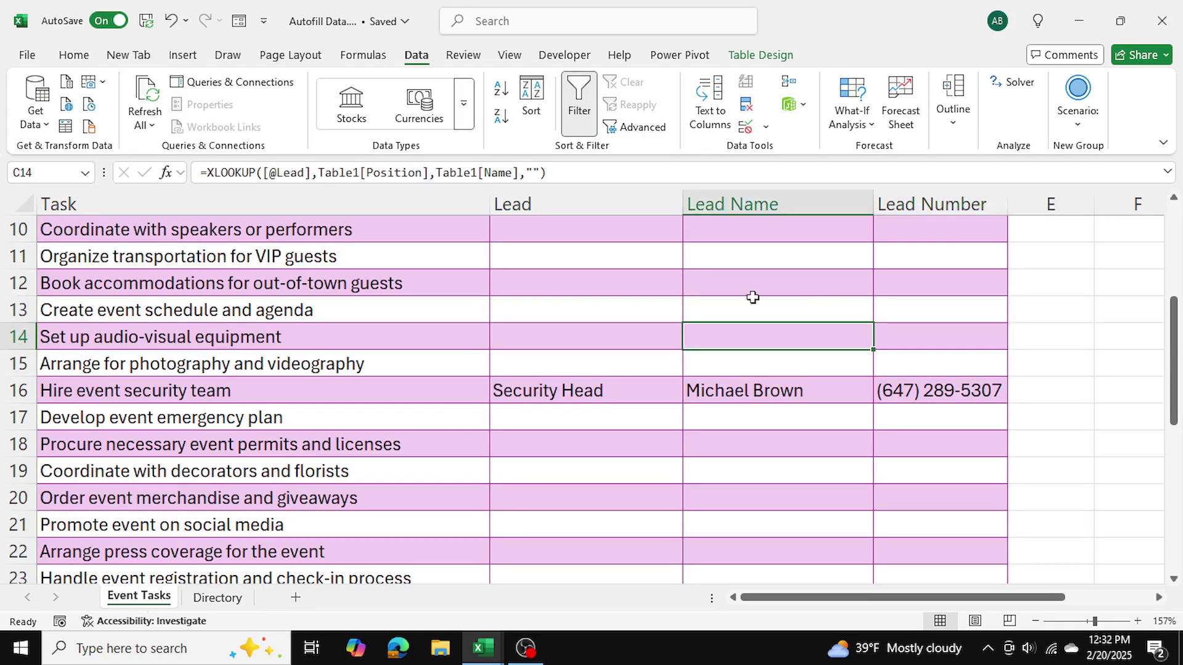
left_click(569, 284)
left_click(691, 287)
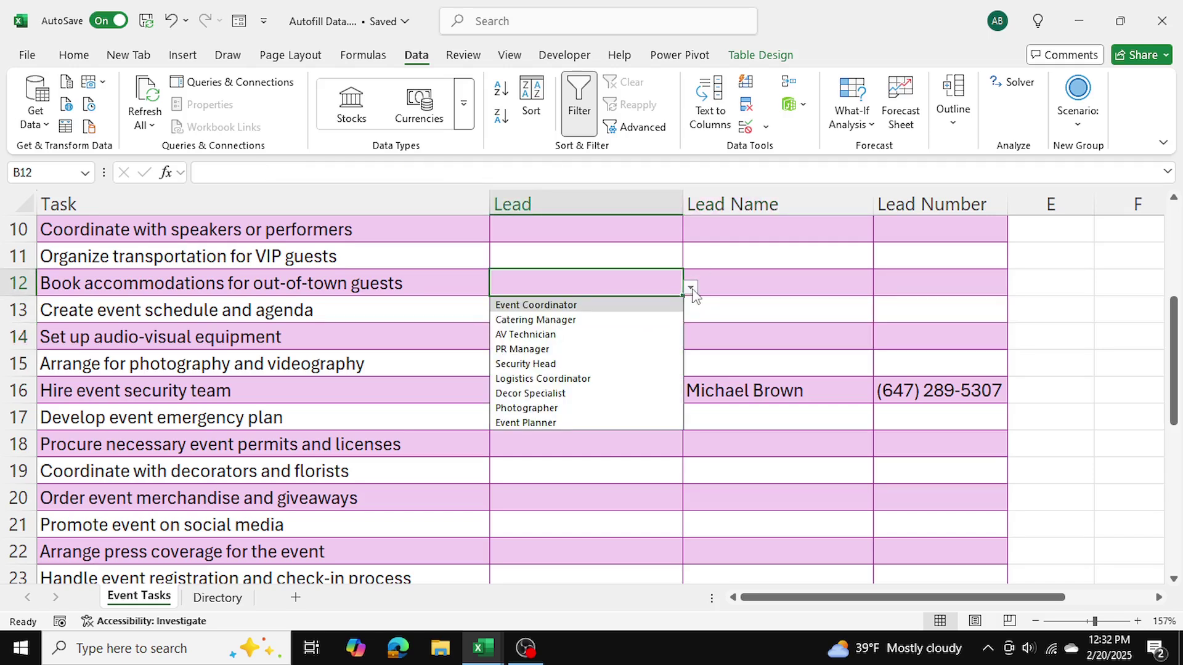
left_click(579, 350)
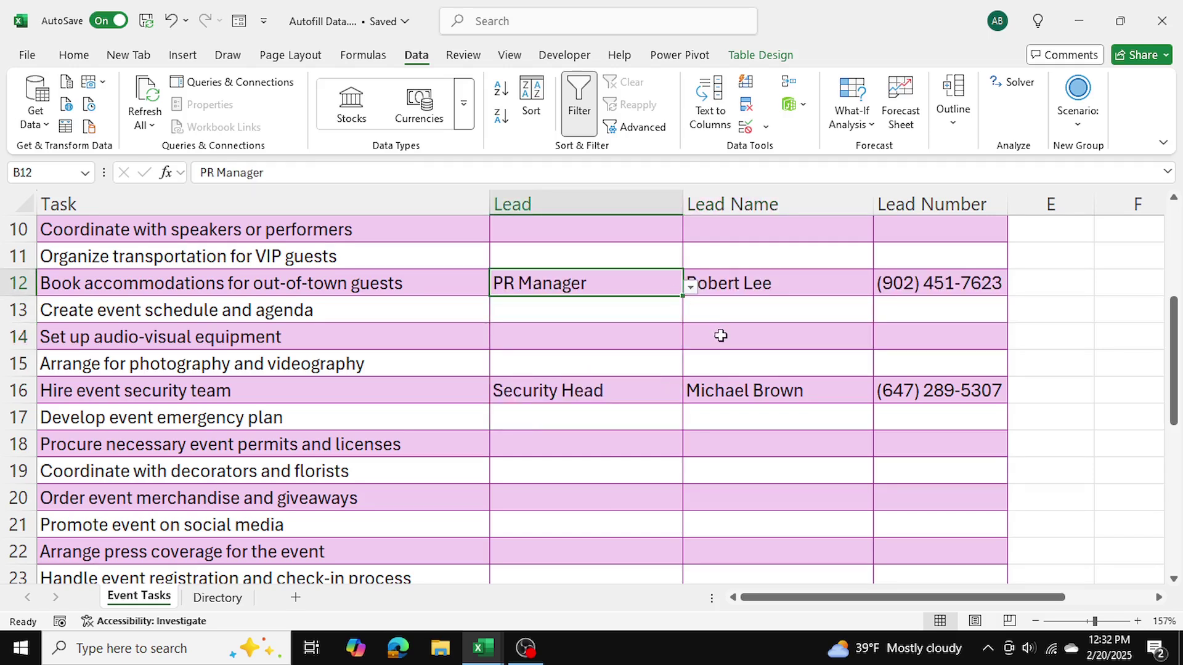